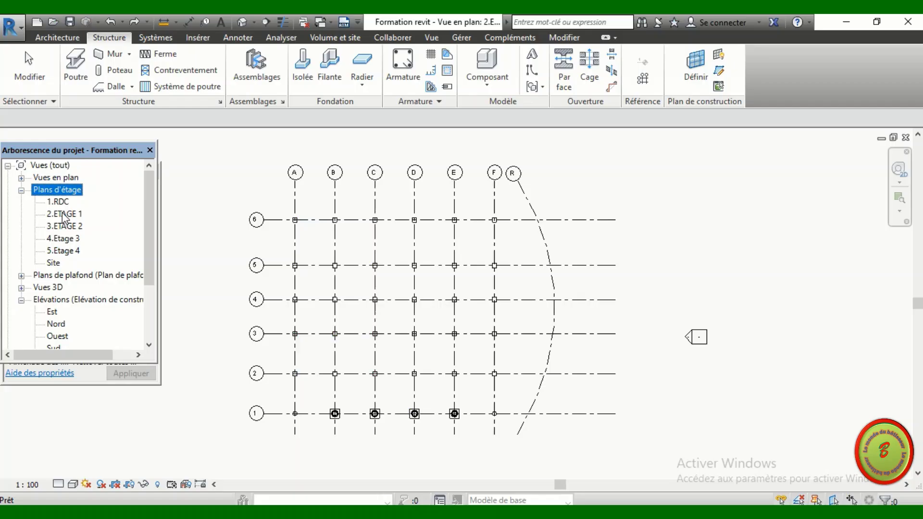
# Open the 2.ETAGE 1 floor plan and start the structural Beam command.
pyautogui.doubleClick(63, 214)
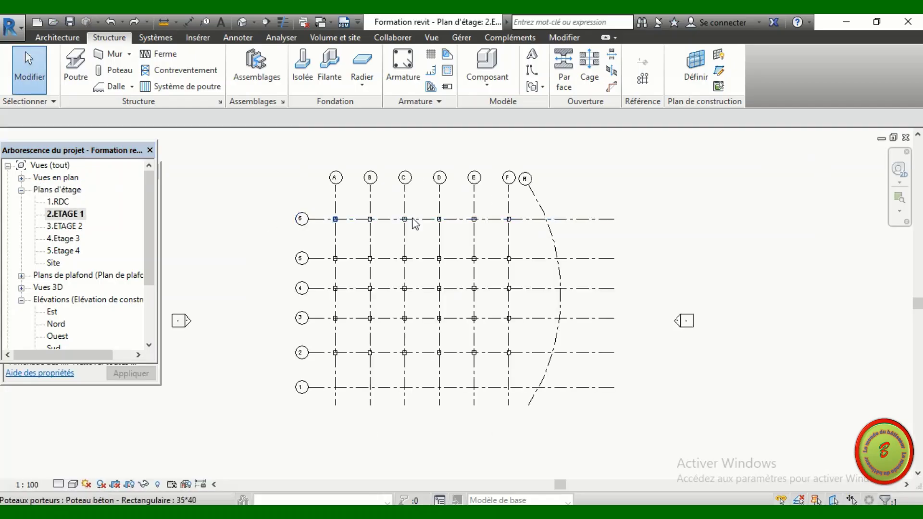
pyautogui.scroll(2, 457, 243)
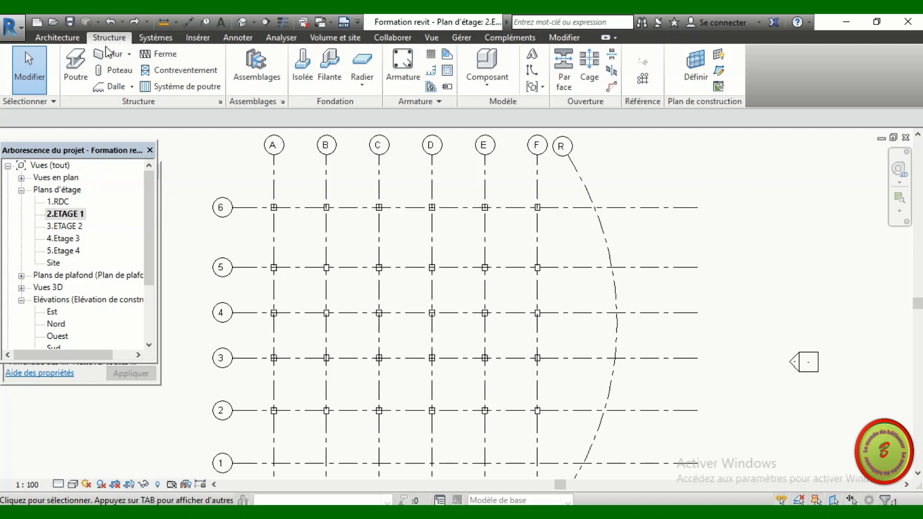
pyautogui.click(83, 68)
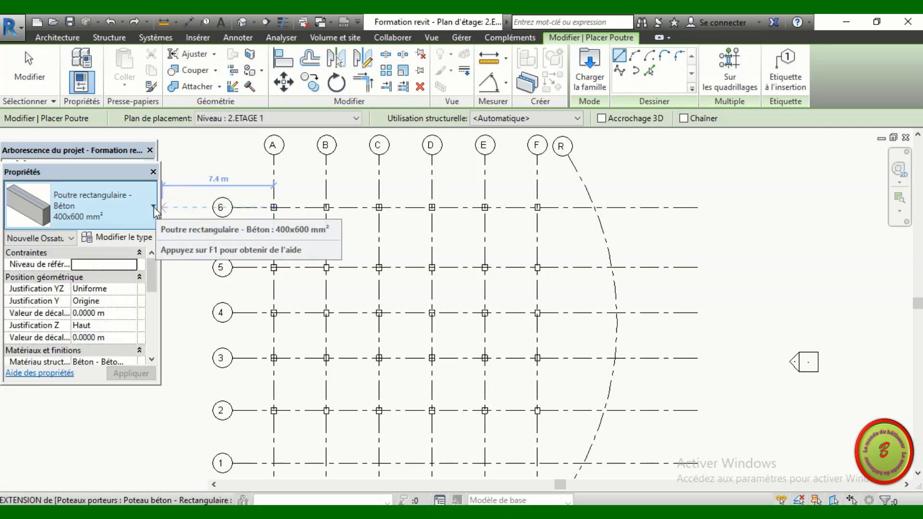
# Open the type properties of the 400x600 mm² concrete beam and review the available beam families and types.
pyautogui.click(154, 210)
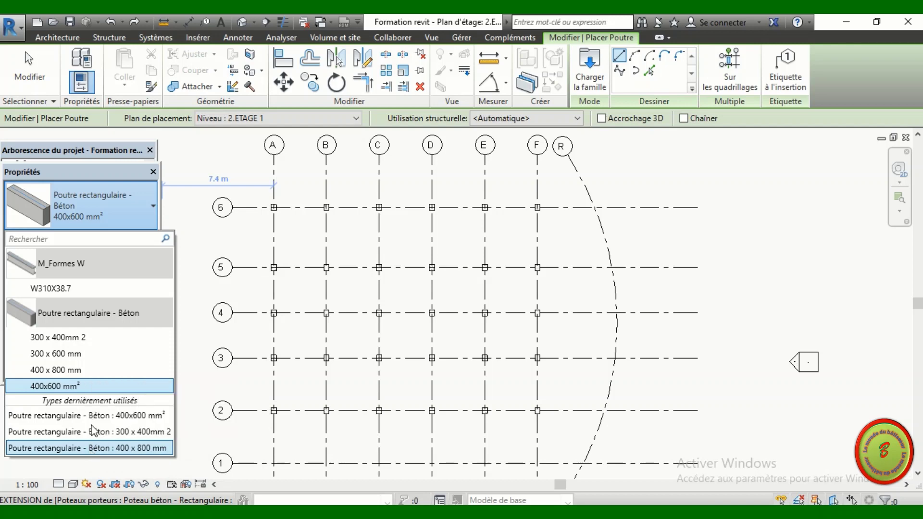
pyautogui.click(154, 210)
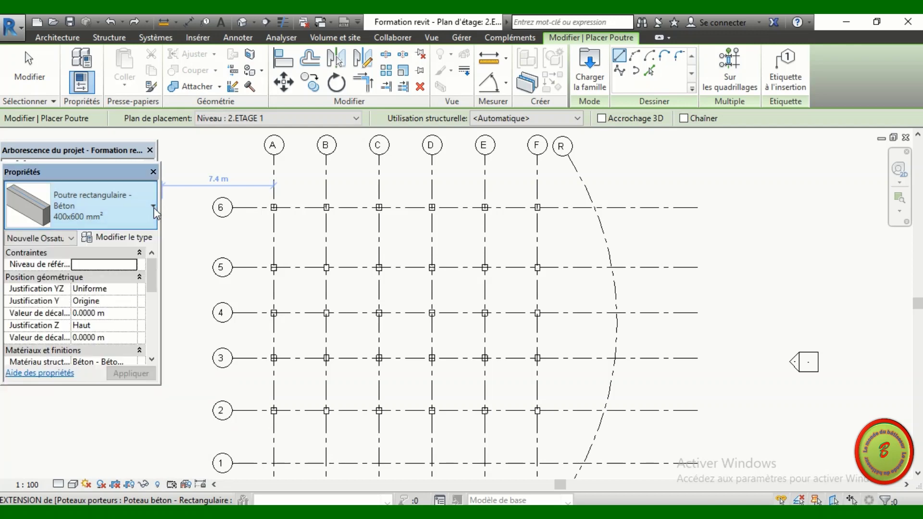
pyautogui.click(138, 238)
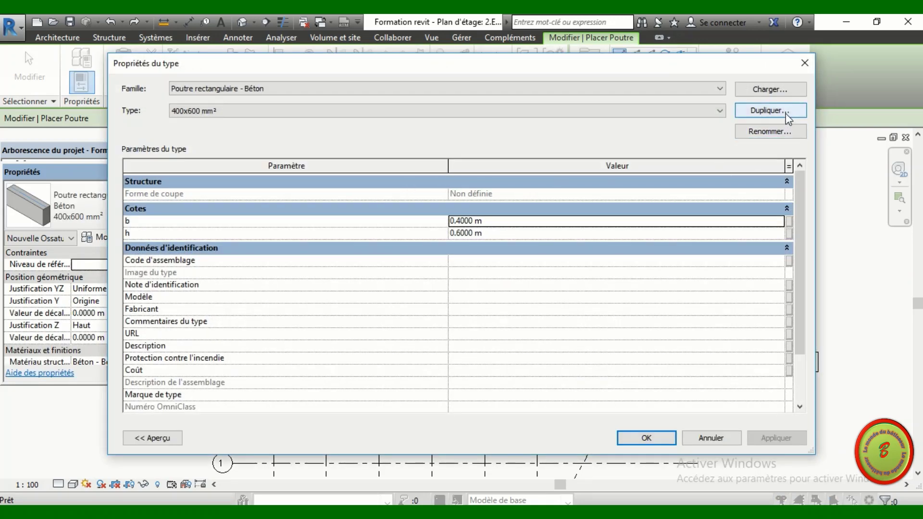
pyautogui.click(721, 91)
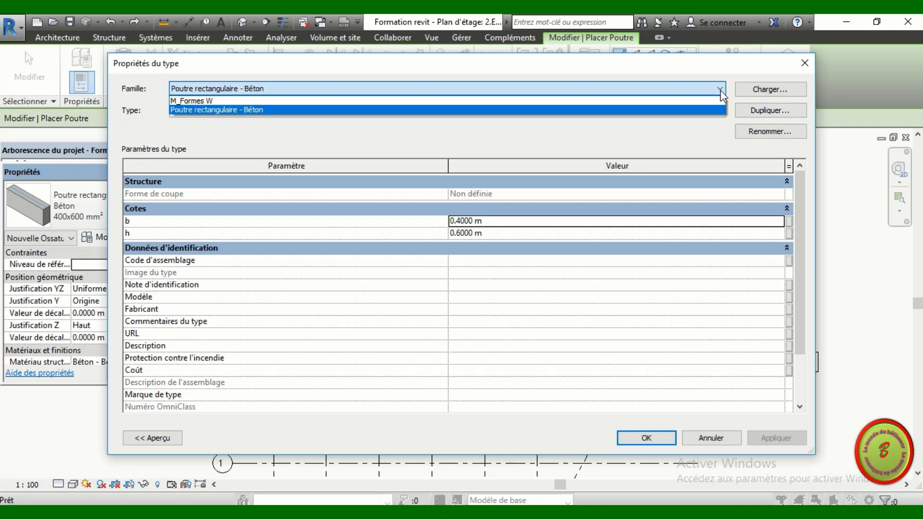
pyautogui.click(720, 90)
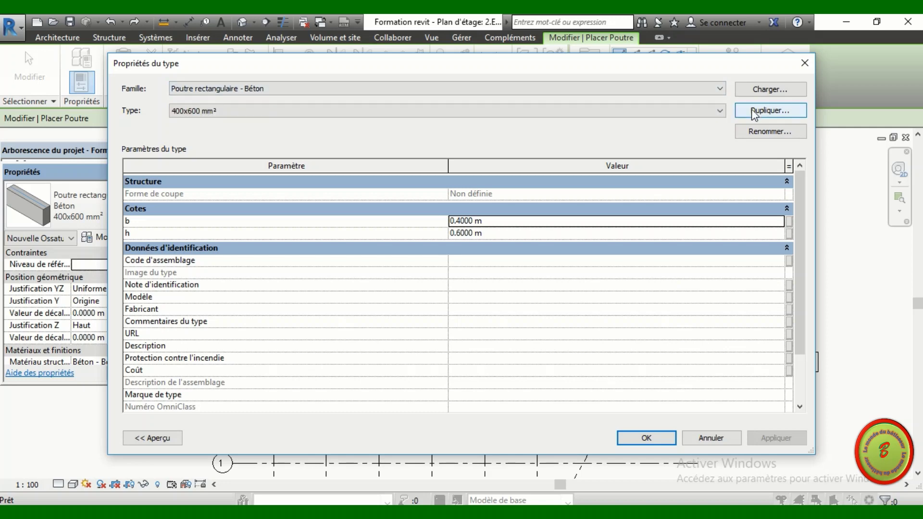
pyautogui.click(720, 110)
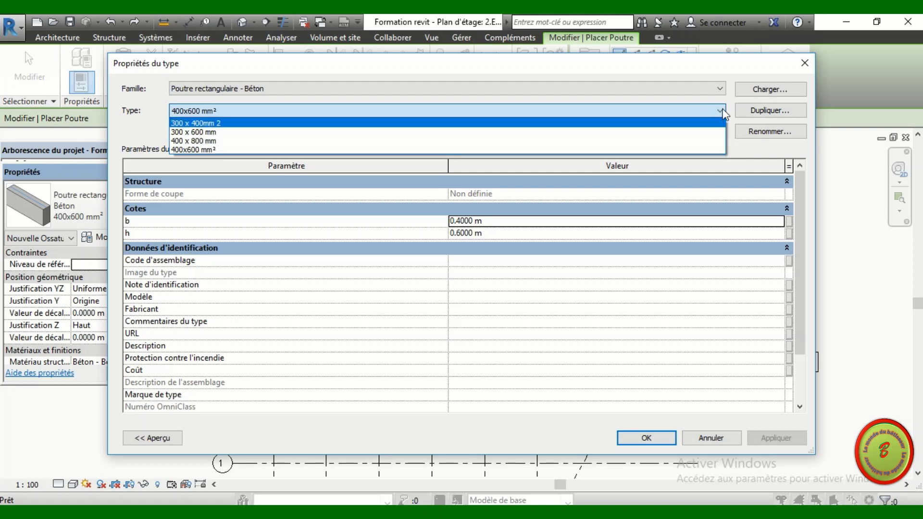
pyautogui.click(724, 112)
# Duplicate the 400x600 mm² rectangular concrete beam type under the name 35*40.
pyautogui.click(756, 113)
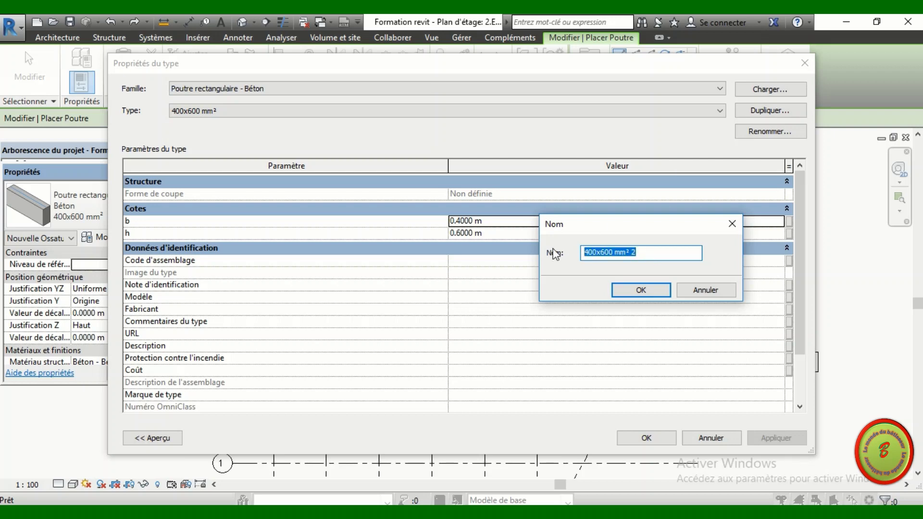
pyautogui.press('BackSpace')
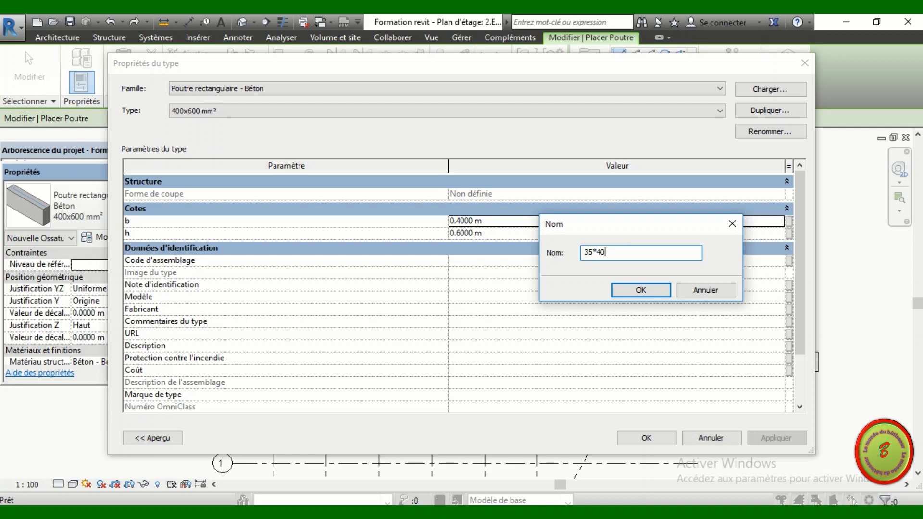
pyautogui.click(640, 292)
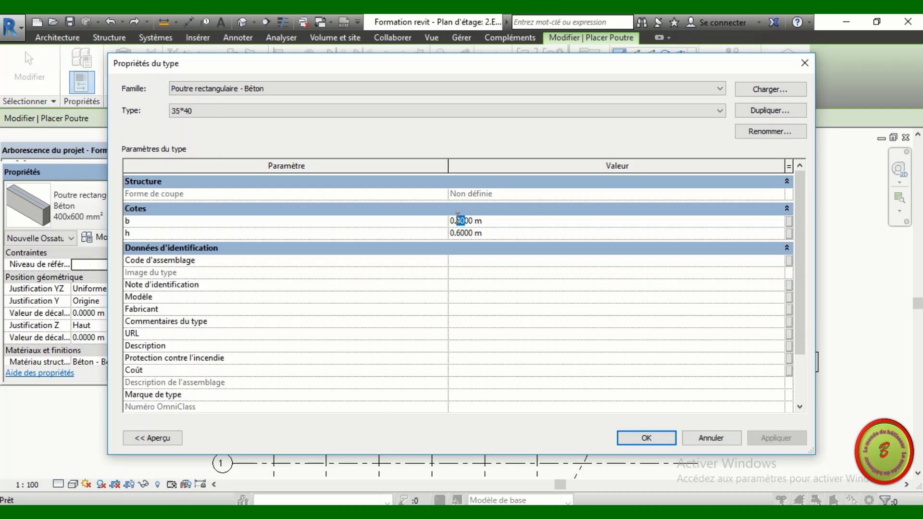
# Set the 35*40 beam type's dimensions to b = 0.35 m and h = 0.40 m.
pyautogui.write('3')
pyautogui.press('BackSpace')
pyautogui.write('35')
pyautogui.click(464, 232)
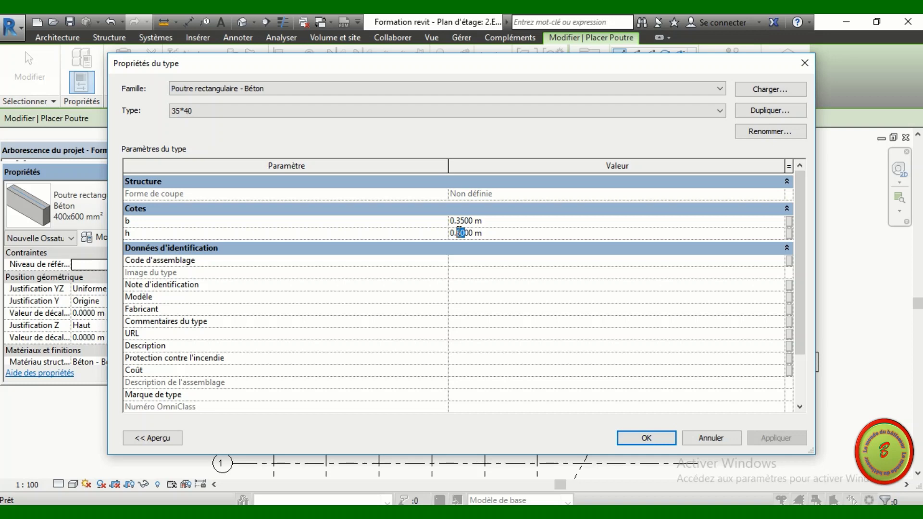
pyautogui.write('40')
# Show the 35*40 beam's 3D preview and examine its shape using the preview's zoom options.
pyautogui.click(152, 438)
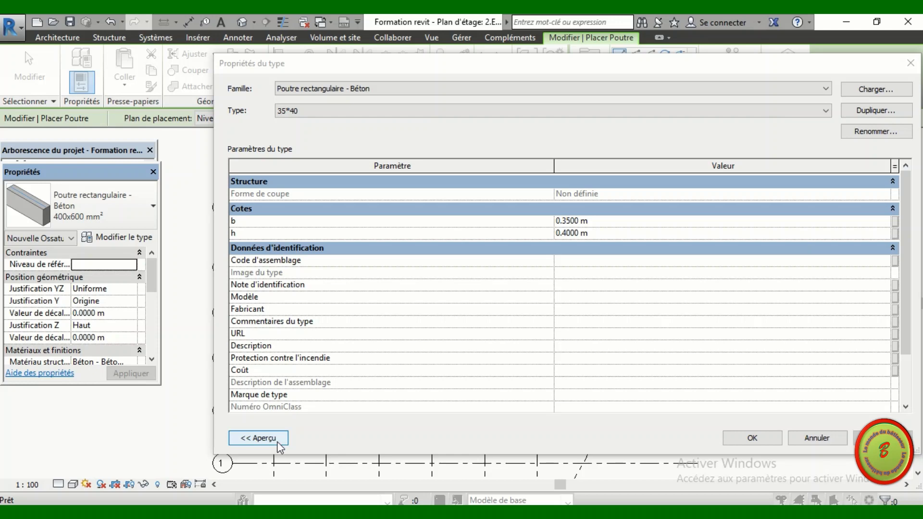
pyautogui.click(278, 447)
pyautogui.click(276, 441)
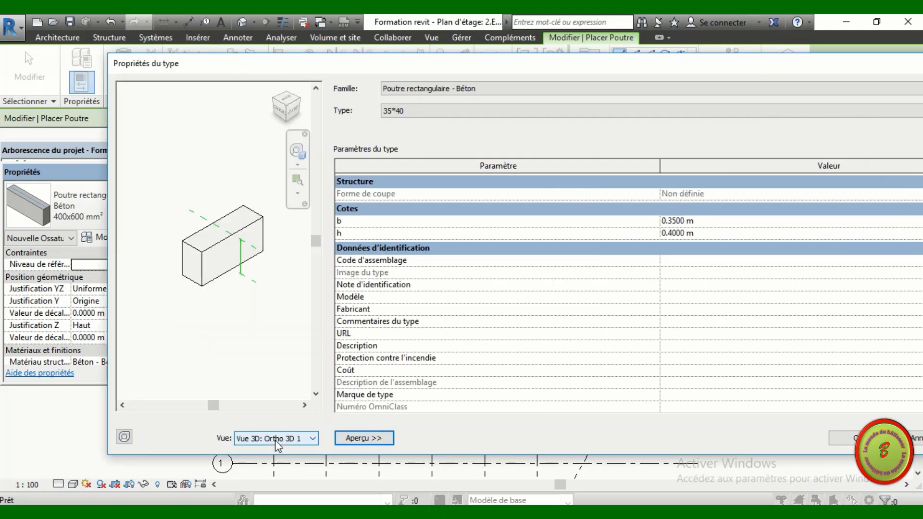
pyautogui.scroll(4, 255, 248)
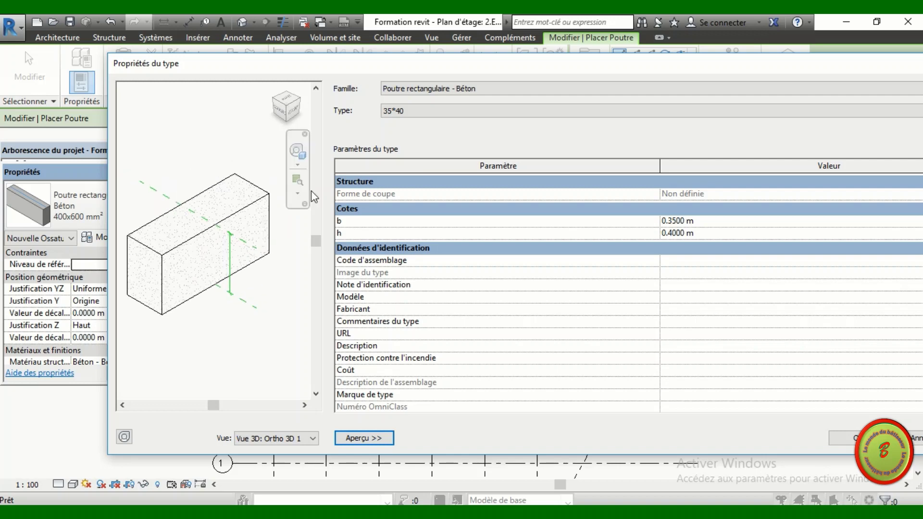
pyautogui.click(298, 193)
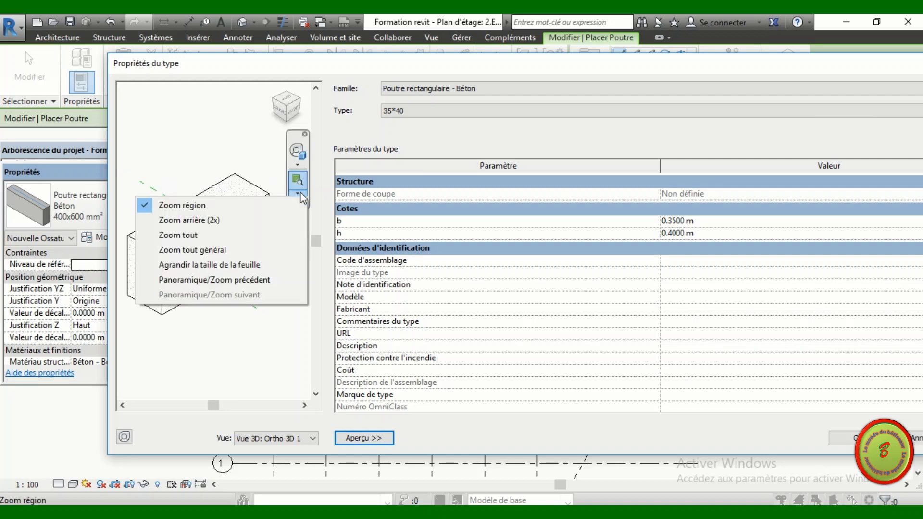
pyautogui.click(189, 219)
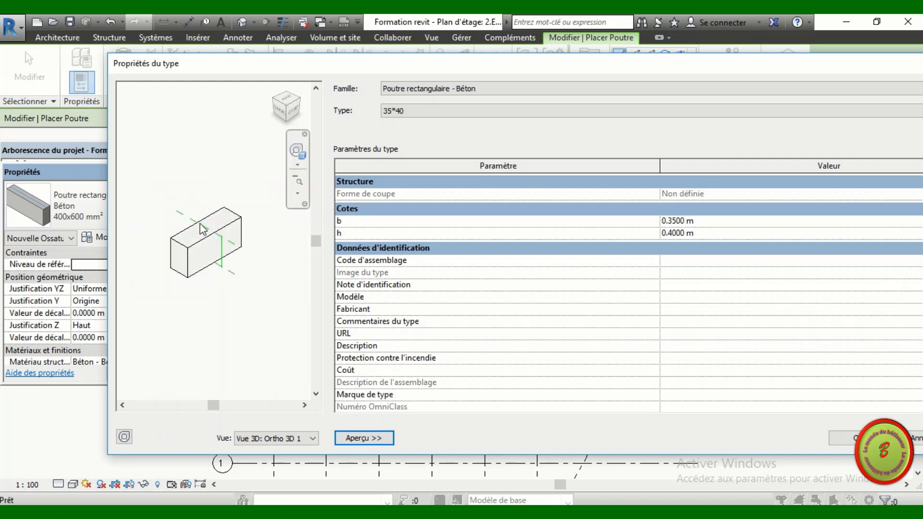
pyautogui.click(298, 192)
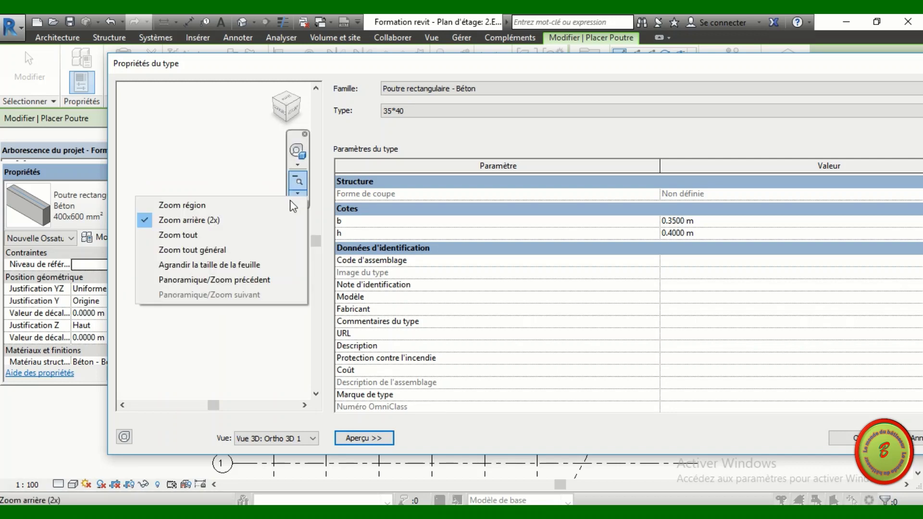
pyautogui.click(218, 249)
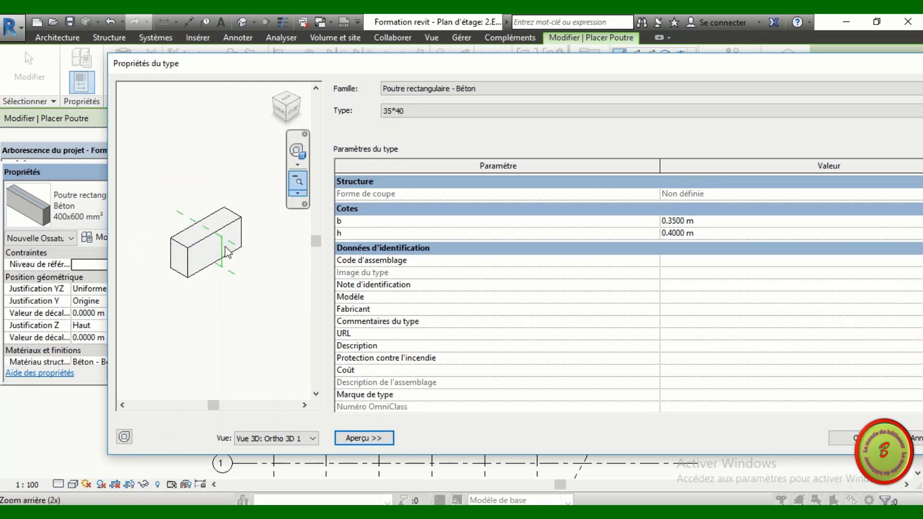
# Examine the beam preview in the rear, front, right and left elevations, the reference-level plan and the Ortho 3D 1 view.
pyautogui.click(313, 439)
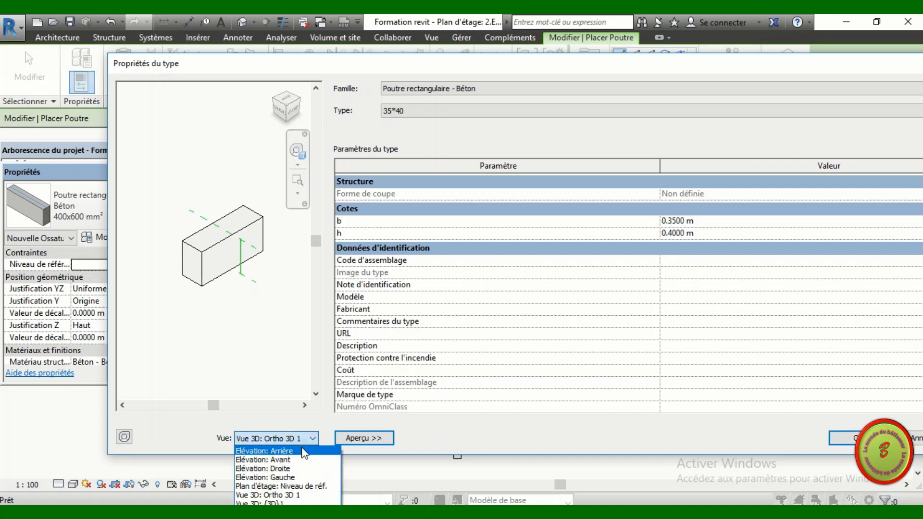
pyautogui.click(307, 451)
pyautogui.click(313, 439)
pyautogui.click(310, 461)
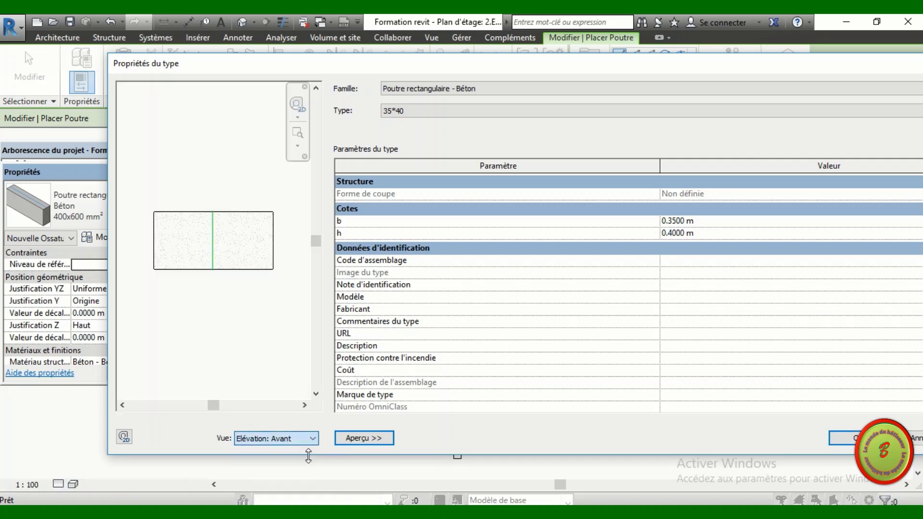
pyautogui.click(312, 440)
pyautogui.click(307, 471)
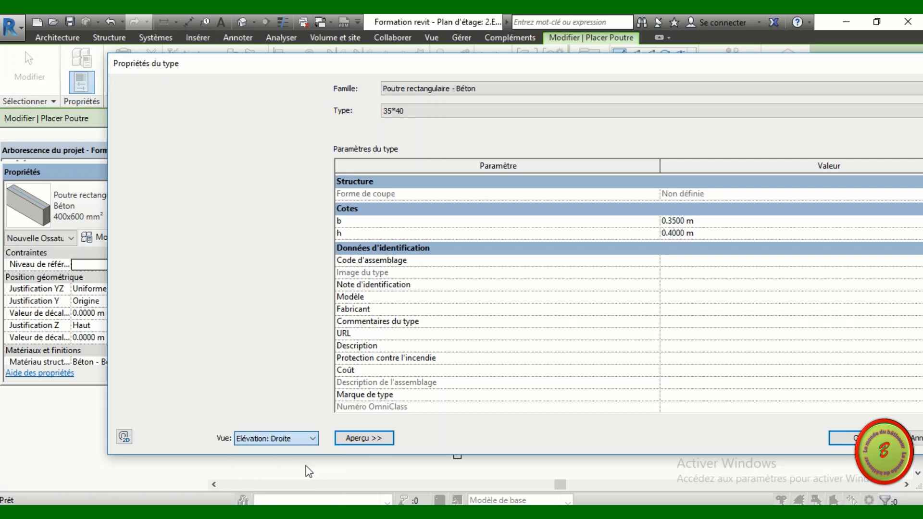
pyautogui.click(312, 438)
pyautogui.click(308, 481)
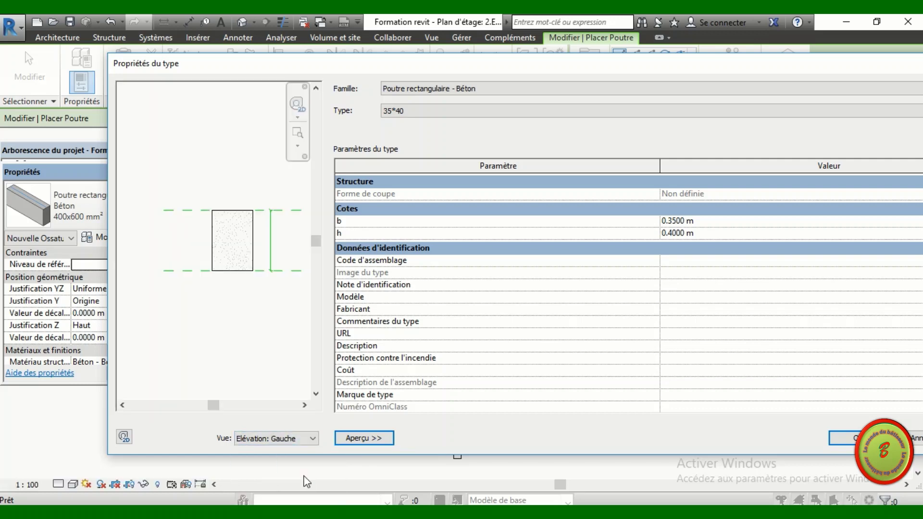
pyautogui.click(313, 439)
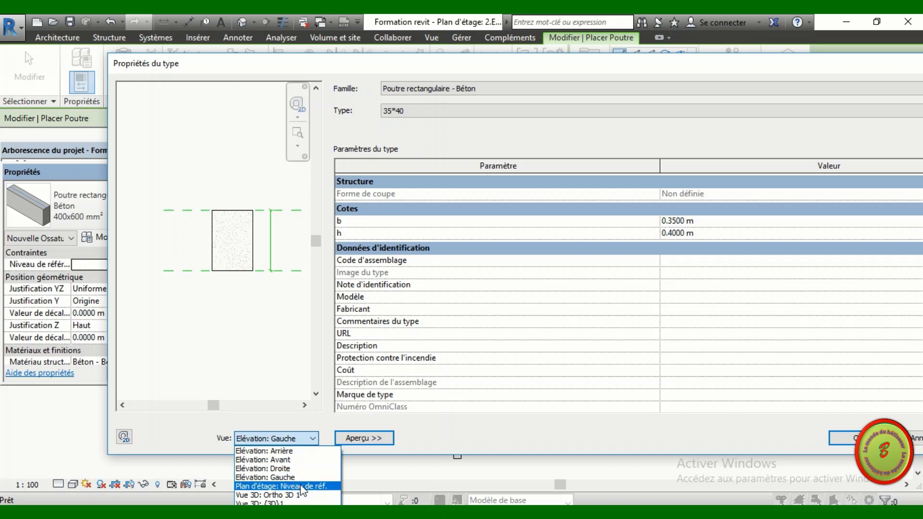
pyautogui.click(301, 486)
pyautogui.click(311, 440)
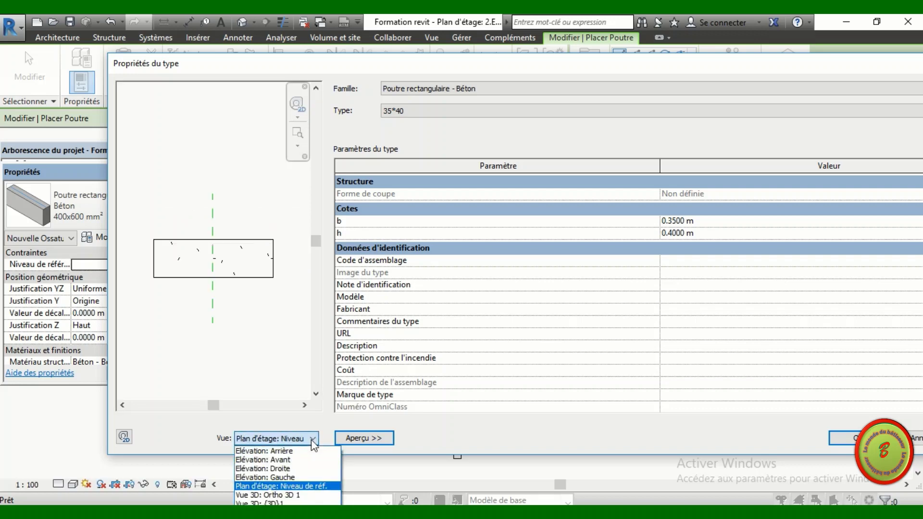
pyautogui.click(293, 494)
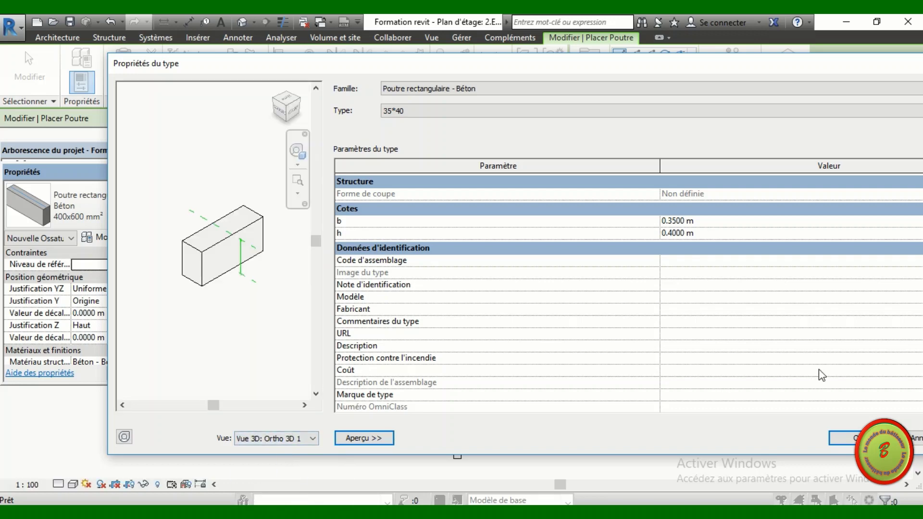
# Accept the 35*40 beam type and draw a beam about 3.85 m long on grid 5 between the columns at A and B.
pyautogui.click(364, 438)
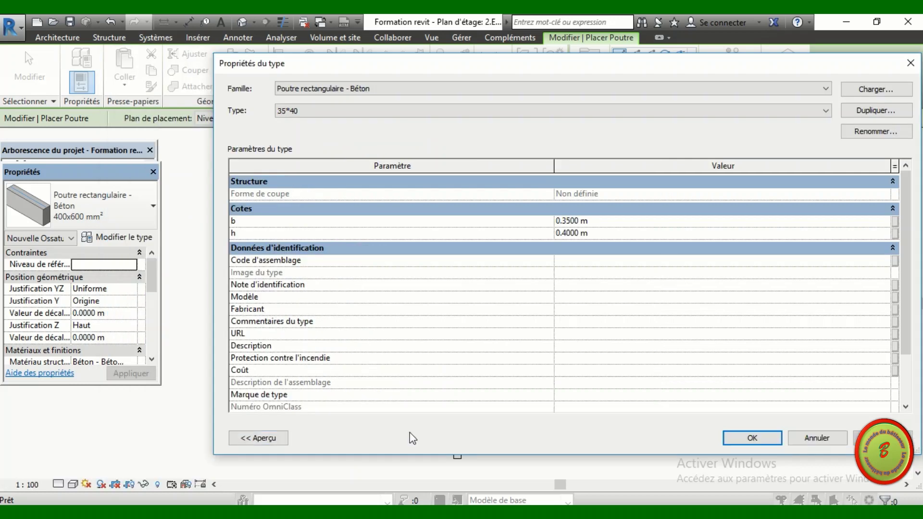
pyautogui.click(765, 437)
pyautogui.scroll(3, 224, 278)
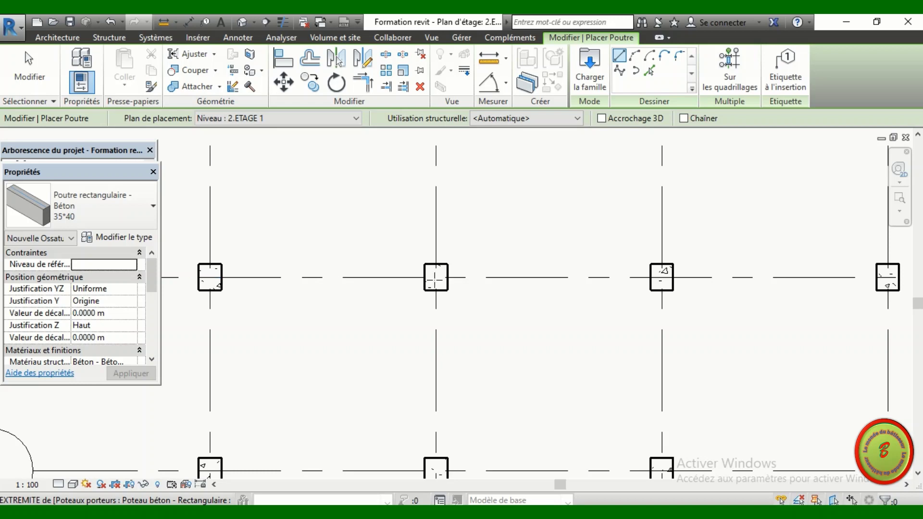
pyautogui.click(449, 277)
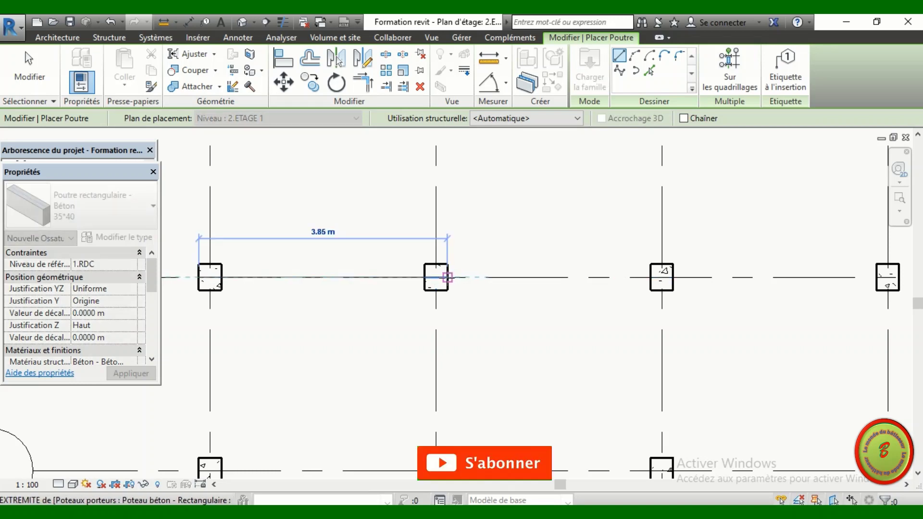
pyautogui.click(449, 277)
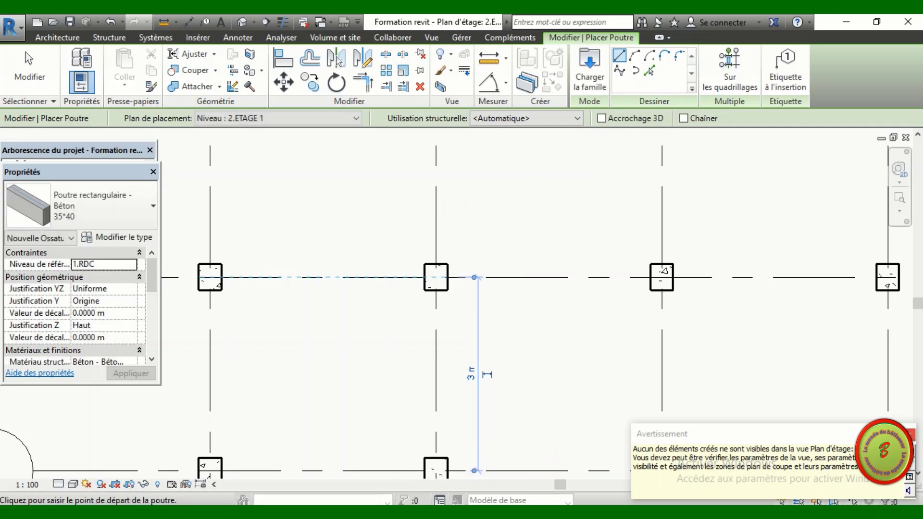
# Open the 2.ETAGE 1 structural plan under Vues en plan and inspect the beam on grid 5 between A and B.
pyautogui.click(82, 150)
pyautogui.click(59, 190)
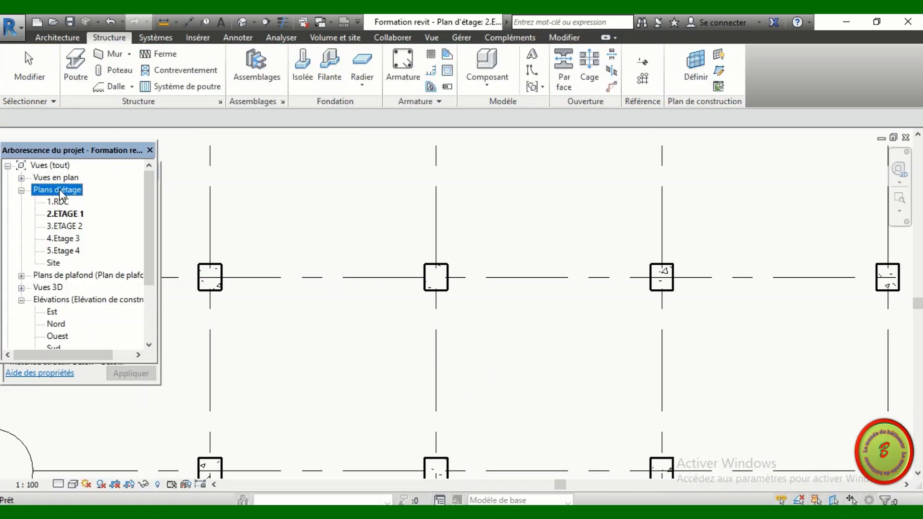
pyautogui.click(21, 178)
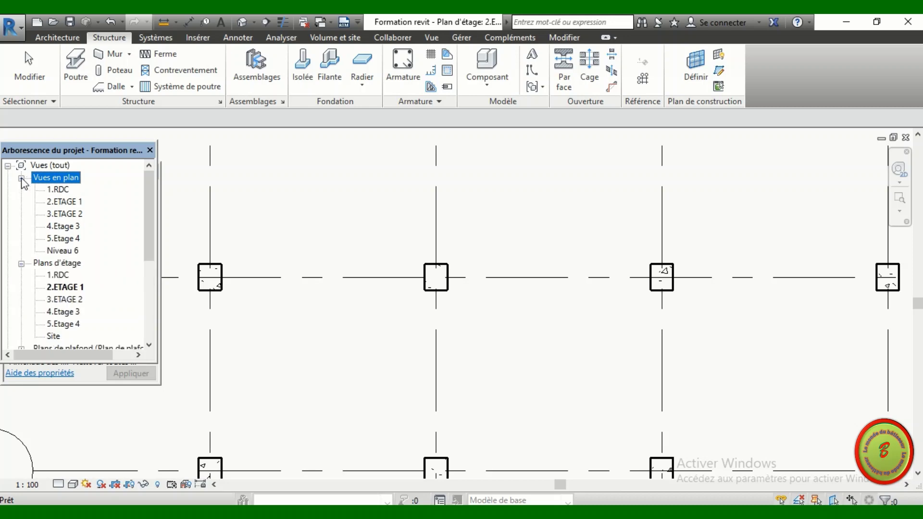
pyautogui.click(67, 204)
pyautogui.doubleClick(66, 205)
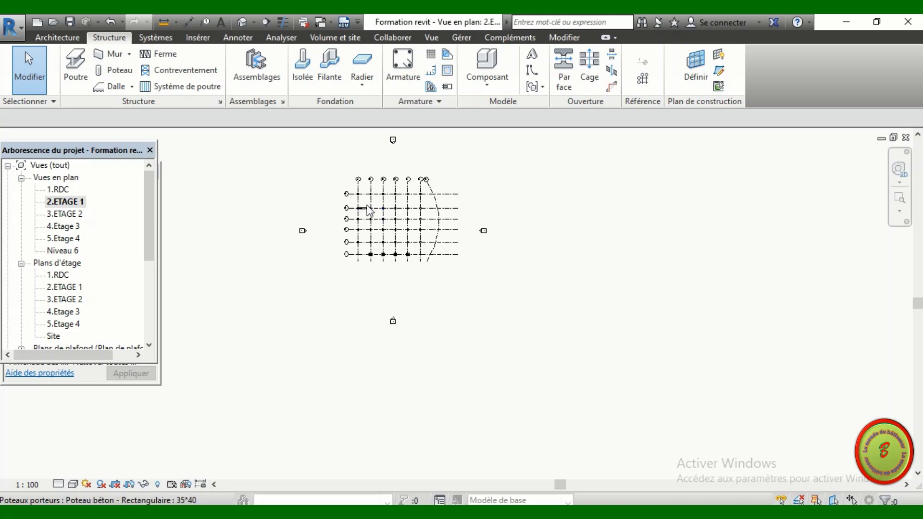
pyautogui.scroll(6, 364, 214)
pyautogui.scroll(5, 369, 211)
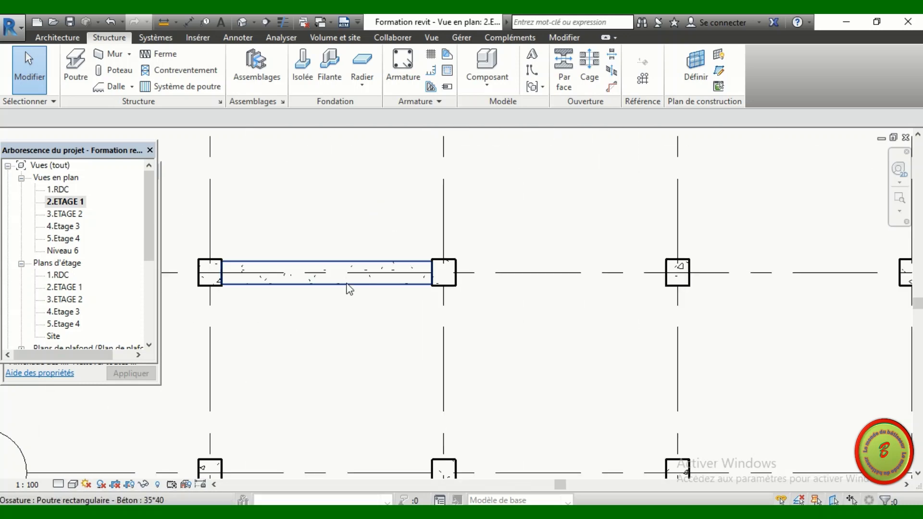
# Inspect the beam on grid 5 between A and B up close and review its properties.
pyautogui.scroll(2, 335, 281)
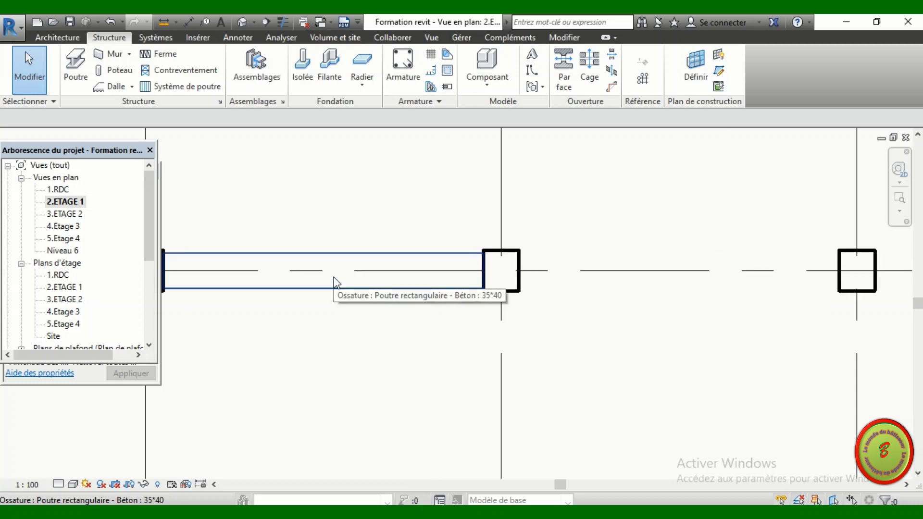
pyautogui.scroll(-3, 359, 272)
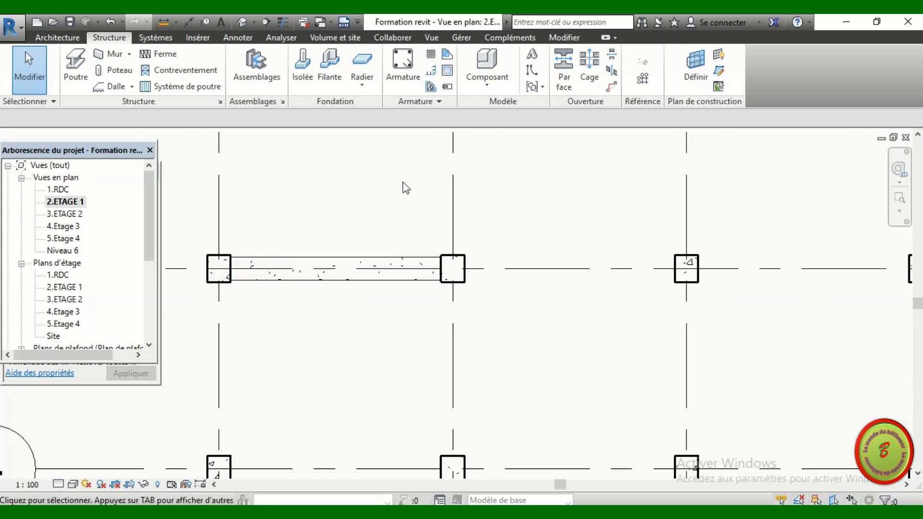
pyautogui.click(383, 282)
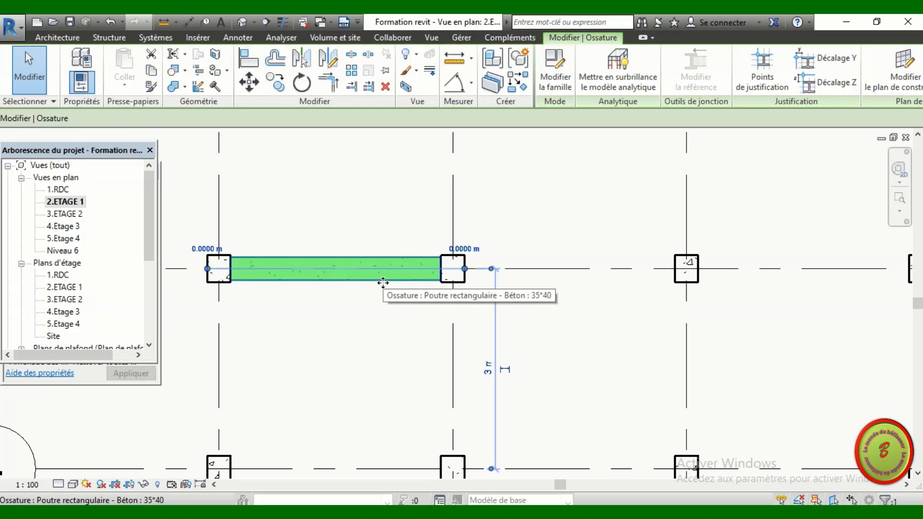
pyautogui.click(83, 367)
pyautogui.click(153, 206)
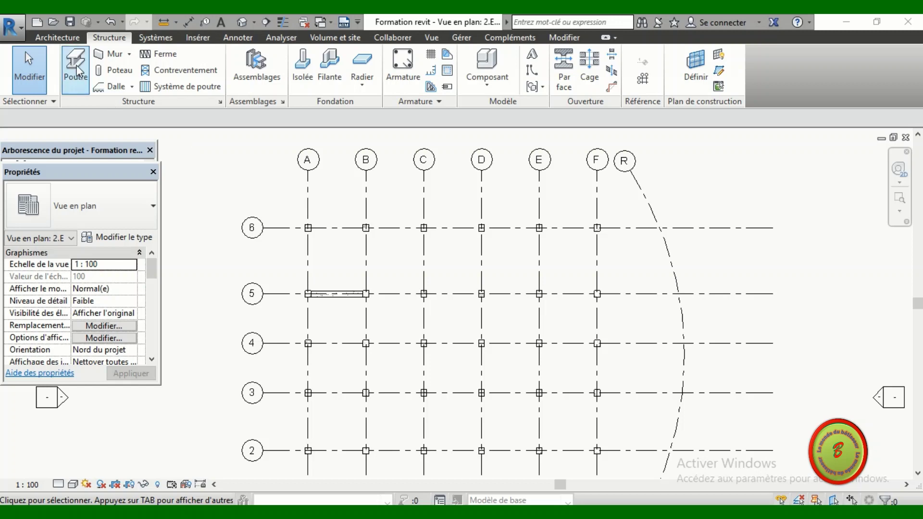
# Start a new 35*40 beam with placement plane Niveau : 2.ETAGE 1 and structural usage Primary.
pyautogui.click(76, 71)
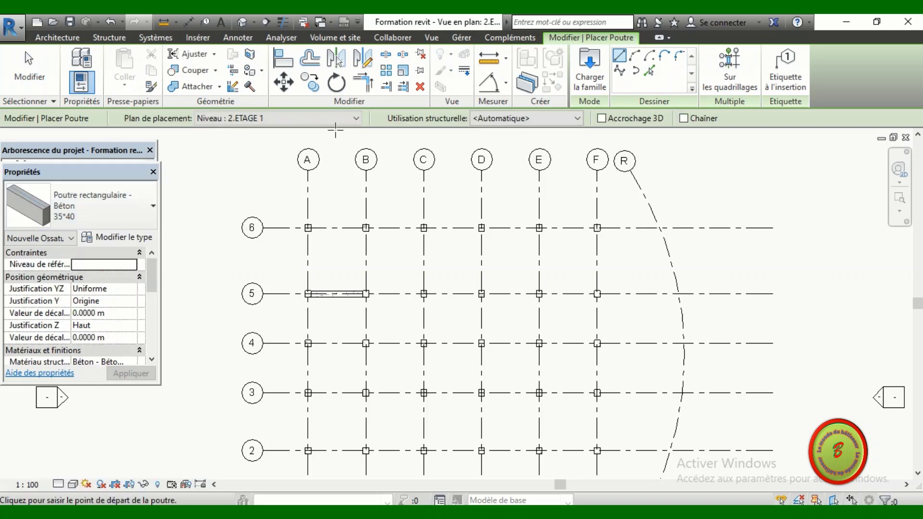
pyautogui.click(360, 120)
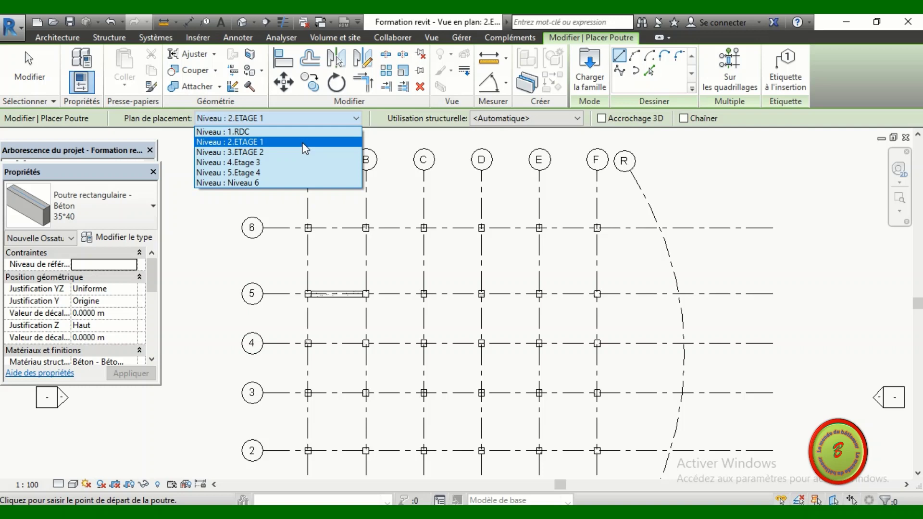
pyautogui.click(319, 139)
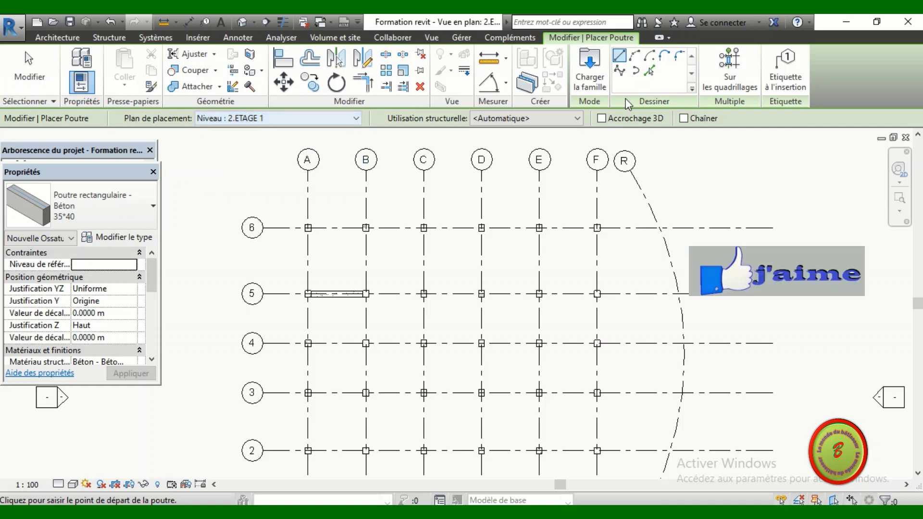
pyautogui.click(579, 118)
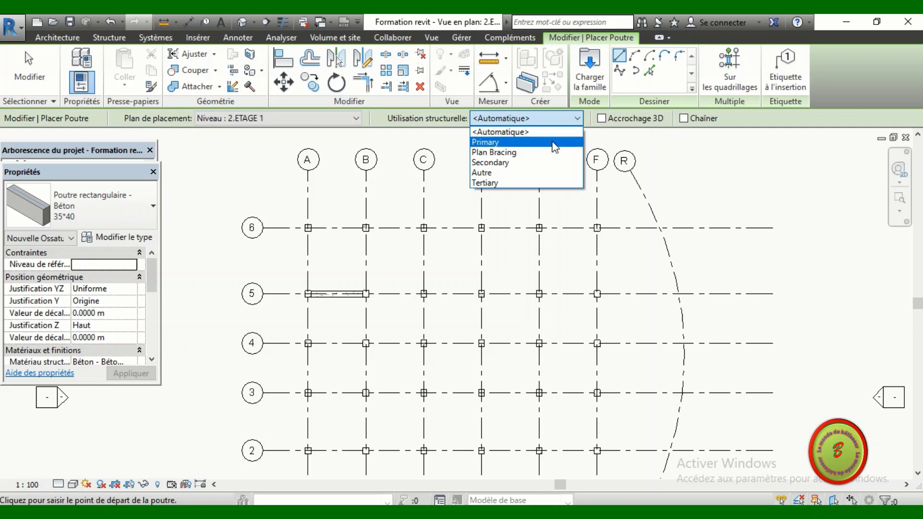
pyautogui.click(522, 146)
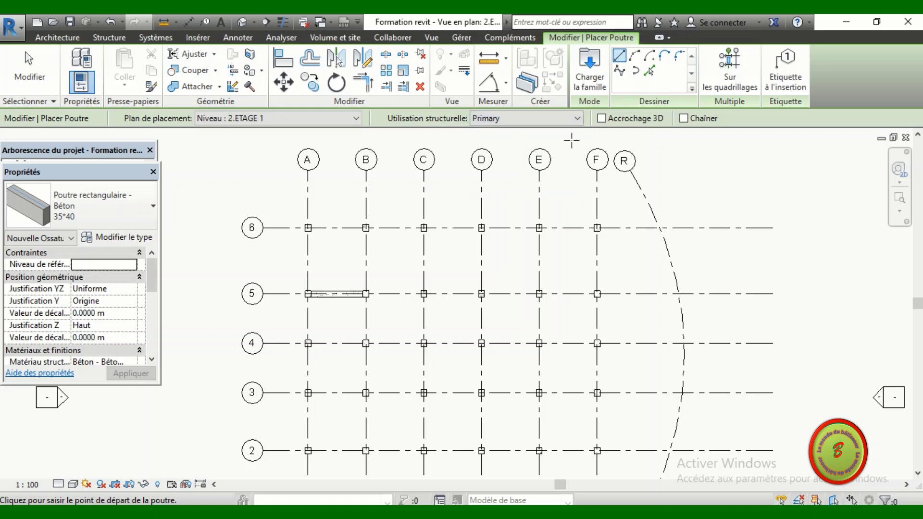
# Draw a 35*40 beam on grid 6 between the columns at B and C.
pyautogui.click(366, 228)
pyautogui.scroll(3, 371, 228)
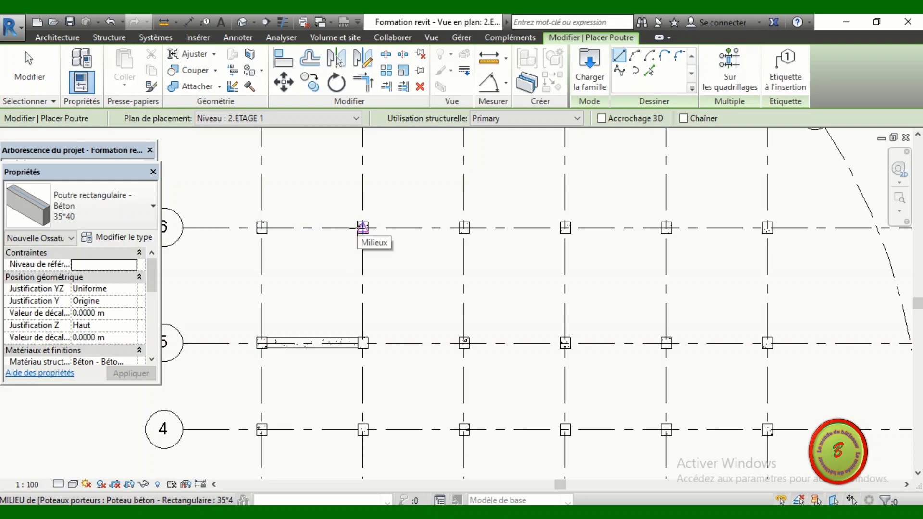
pyautogui.scroll(5, 363, 227)
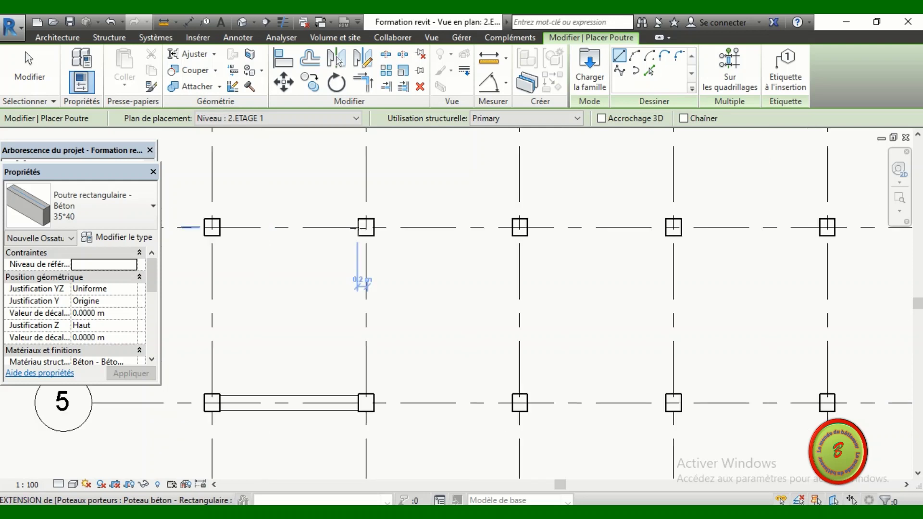
pyautogui.click(363, 226)
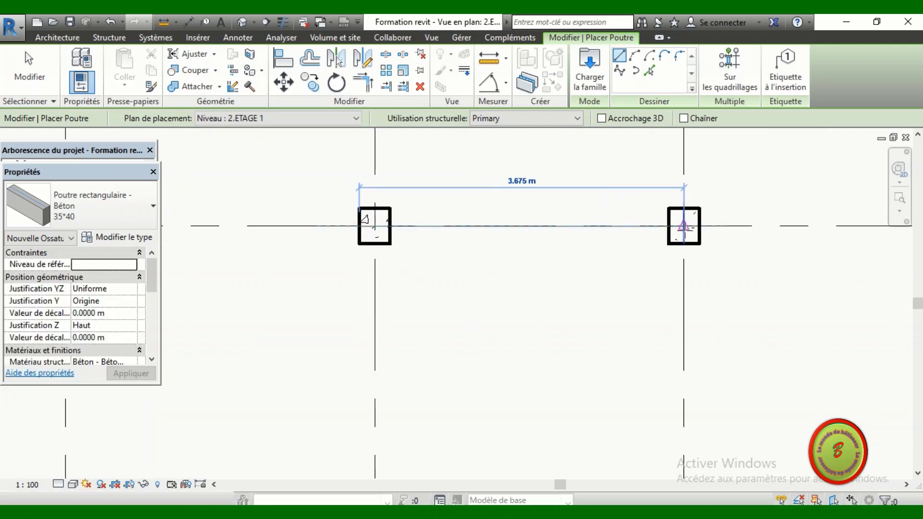
pyautogui.click(699, 226)
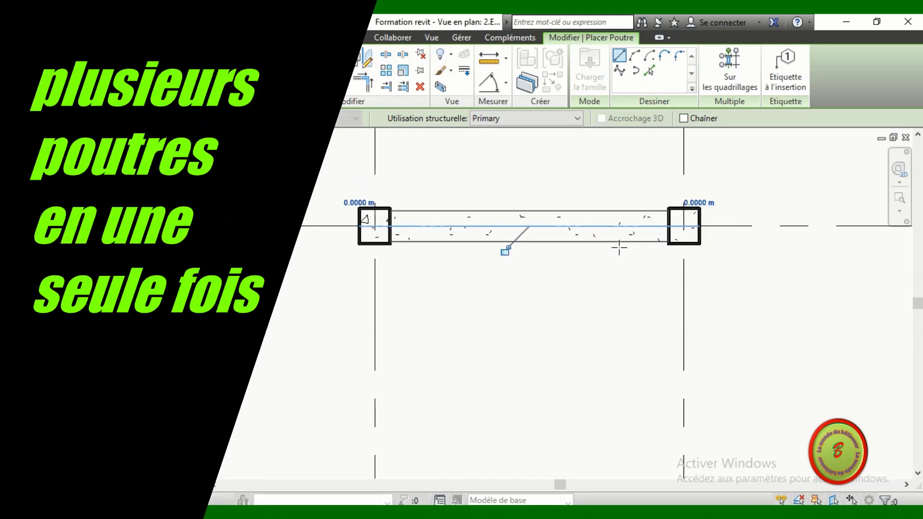
pyautogui.scroll(-5, 563, 297)
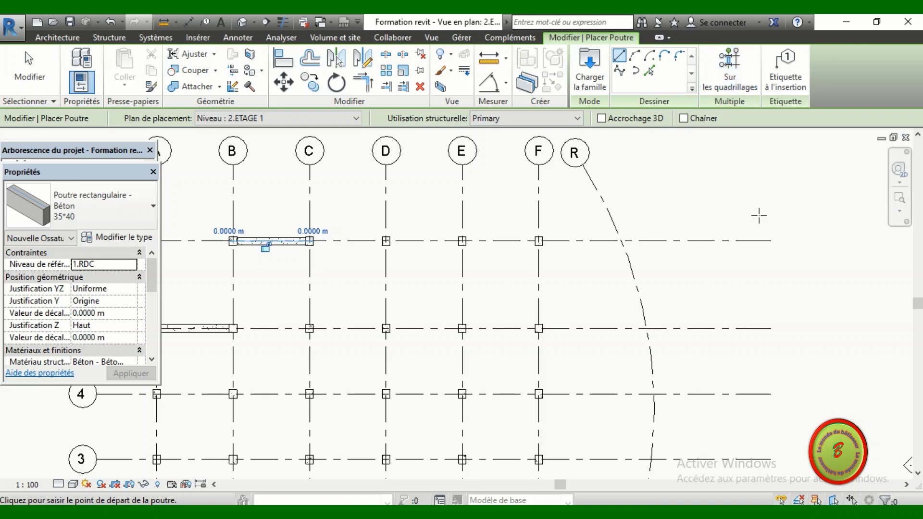
# Place 35*40 beams along grid lines 1 to 6 at once with the on-grids option and finish beam placement.
pyautogui.click(734, 76)
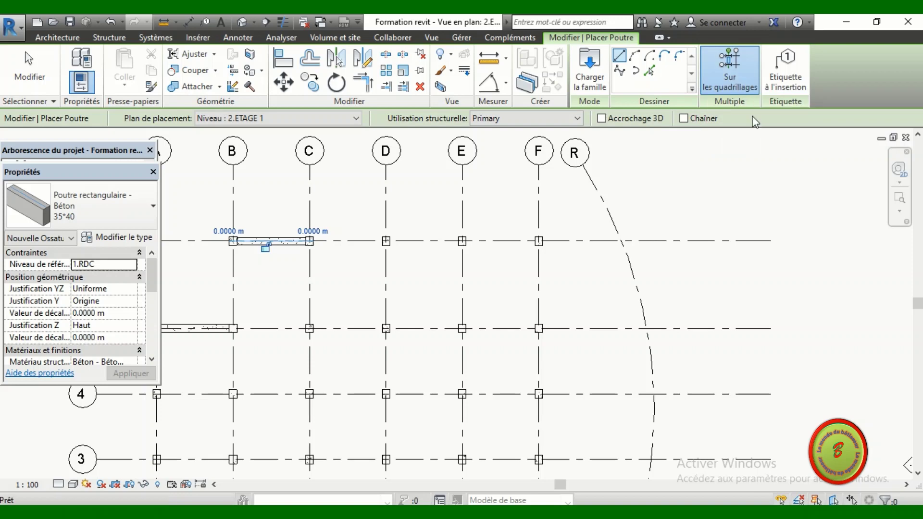
pyautogui.scroll(-3, 762, 199)
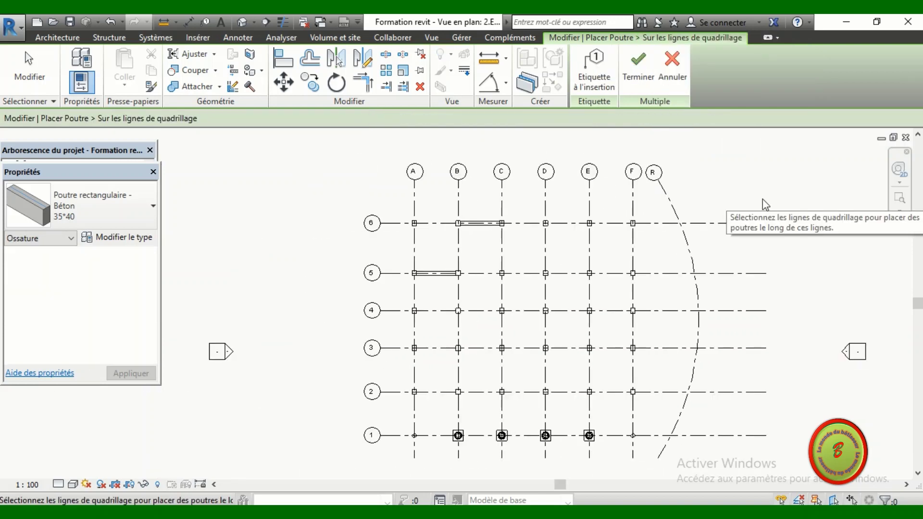
pyautogui.moveTo(789, 194); pyautogui.dragTo(708, 471)
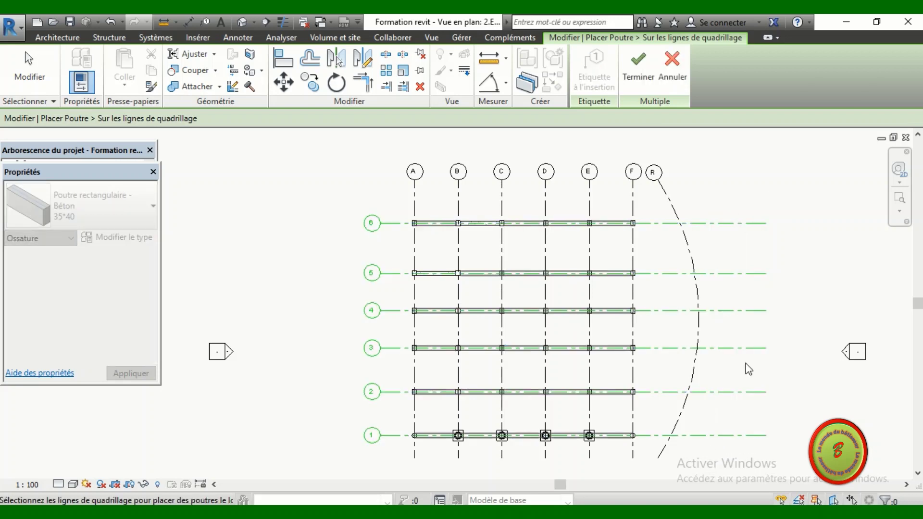
pyautogui.click(637, 71)
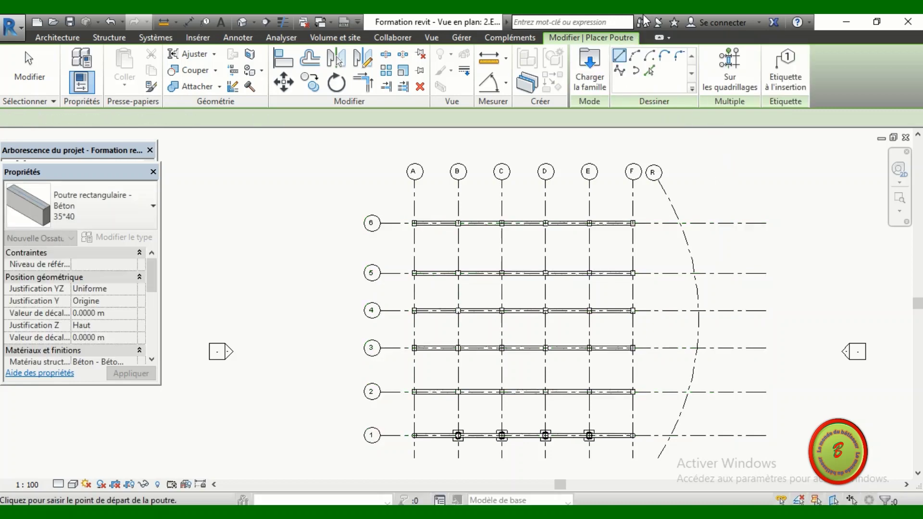
pyautogui.press('Escape')
pyautogui.press('Escape')
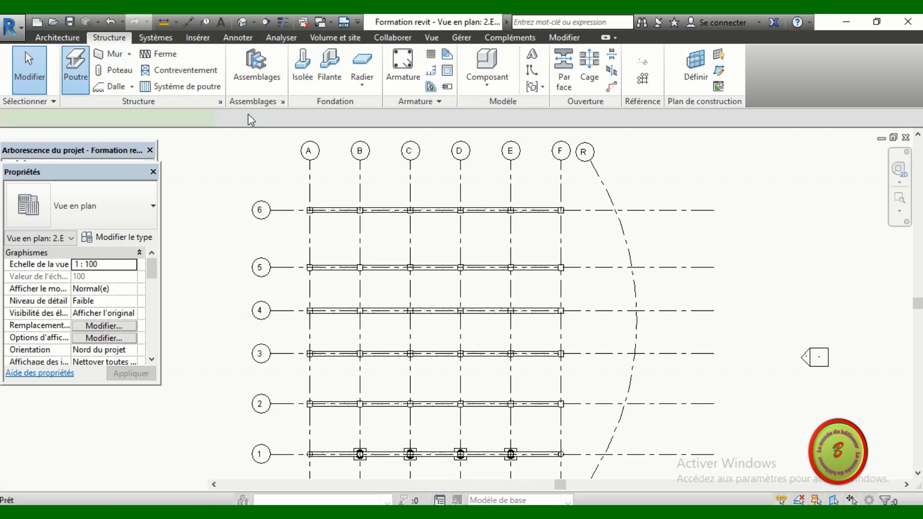
# Duplicate the 35*40 beam type as 30*35 and edit its b and h dimensions to match that name, with h at 0.35 m.
pyautogui.click(139, 239)
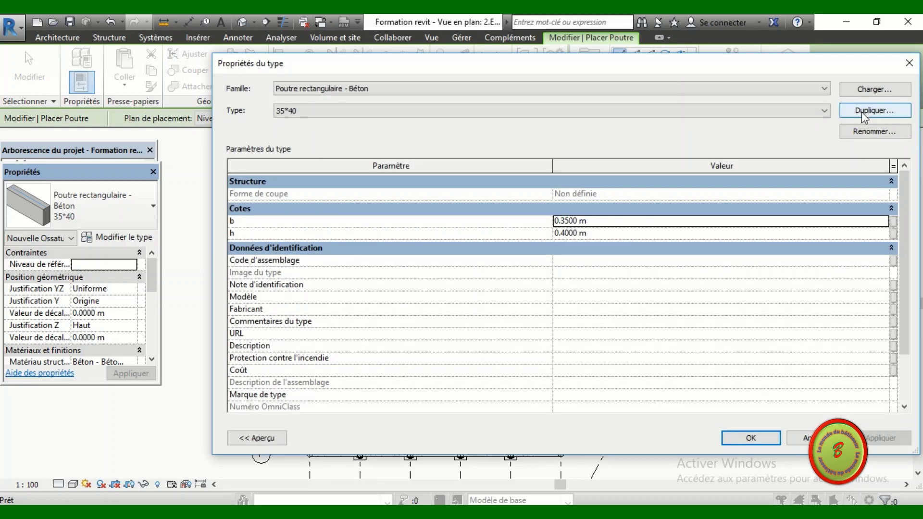
pyautogui.click(865, 112)
pyautogui.write('30*35')
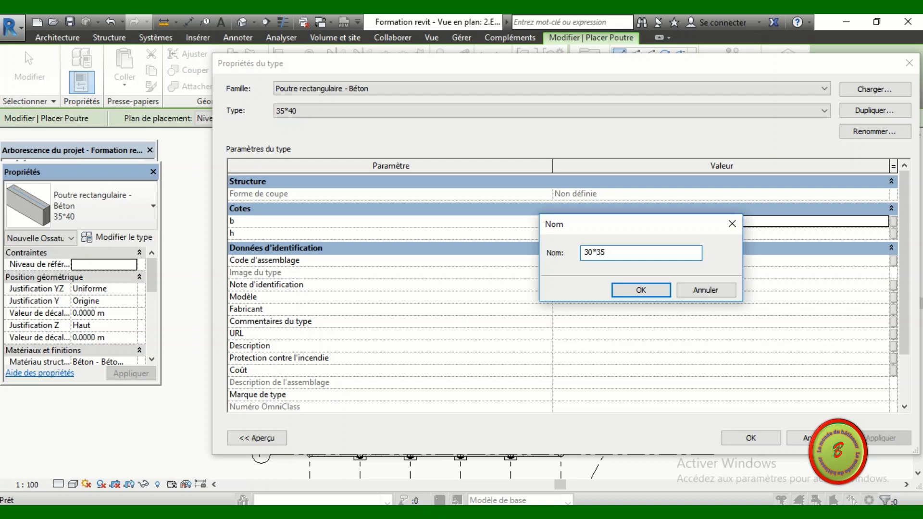
pyautogui.click(635, 291)
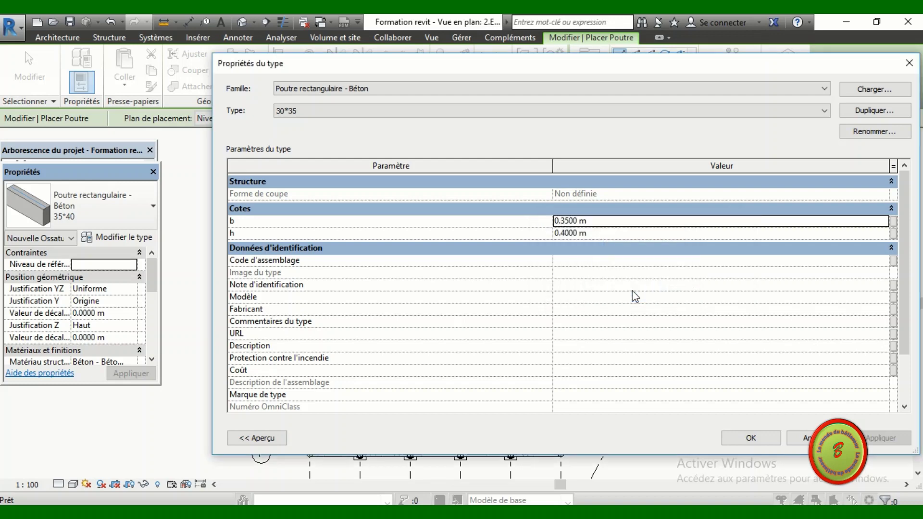
pyautogui.click(570, 221)
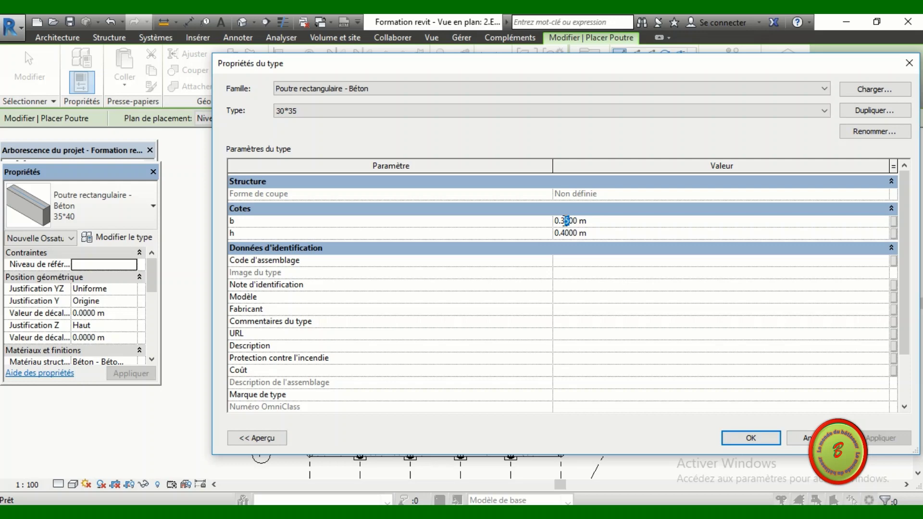
pyautogui.click(572, 235)
pyautogui.write('35')
pyautogui.press('Return')
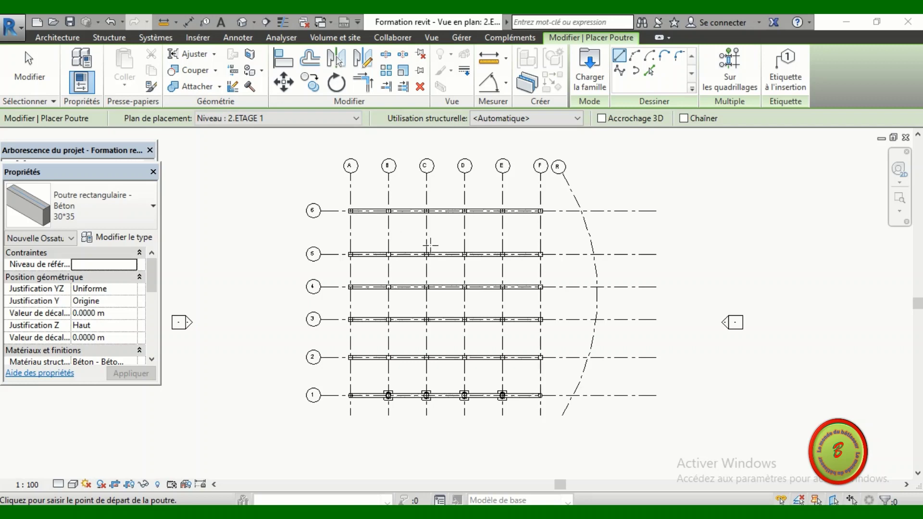
# Keep Niveau : 2.ETAGE 1 as the placement plane and set the 30*35 beams' structural usage to Secondary.
pyautogui.click(355, 119)
pyautogui.click(355, 118)
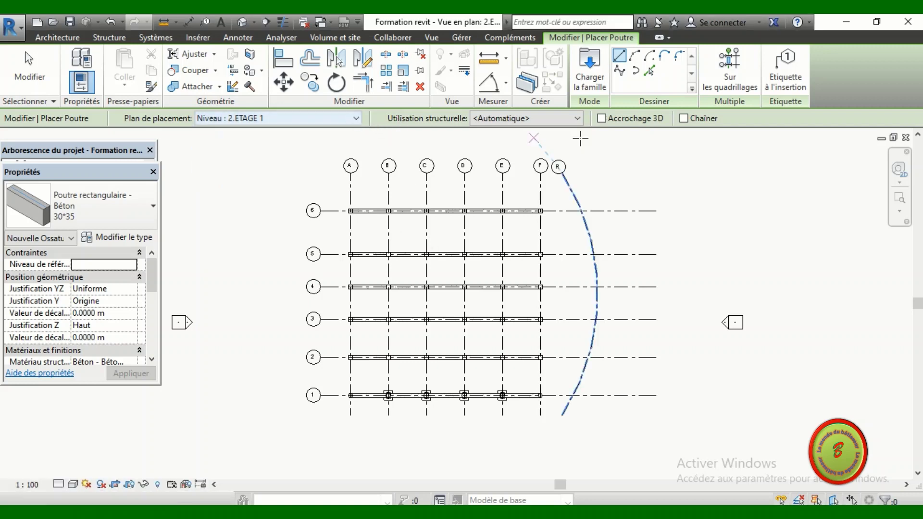
pyautogui.click(575, 119)
pyautogui.click(541, 162)
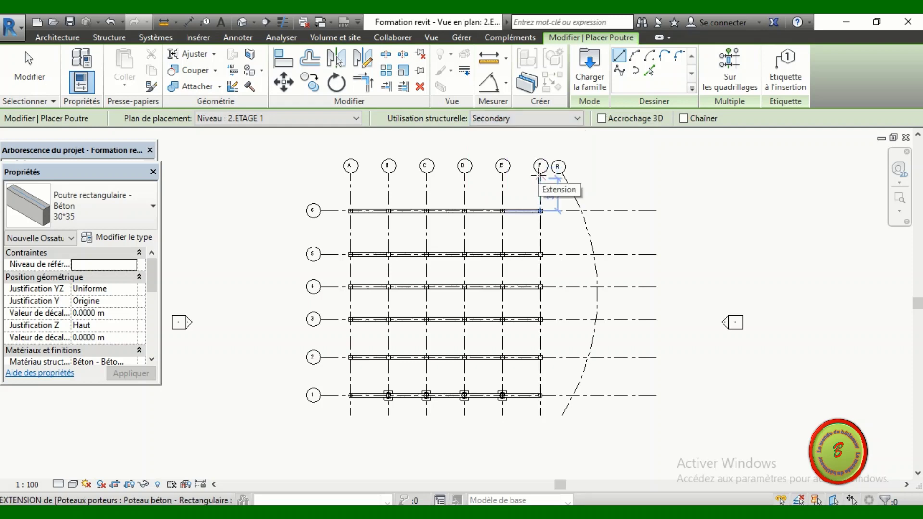
# Place 30*35 beams along grid lines A to F at once with the on-grids option.
pyautogui.click(734, 70)
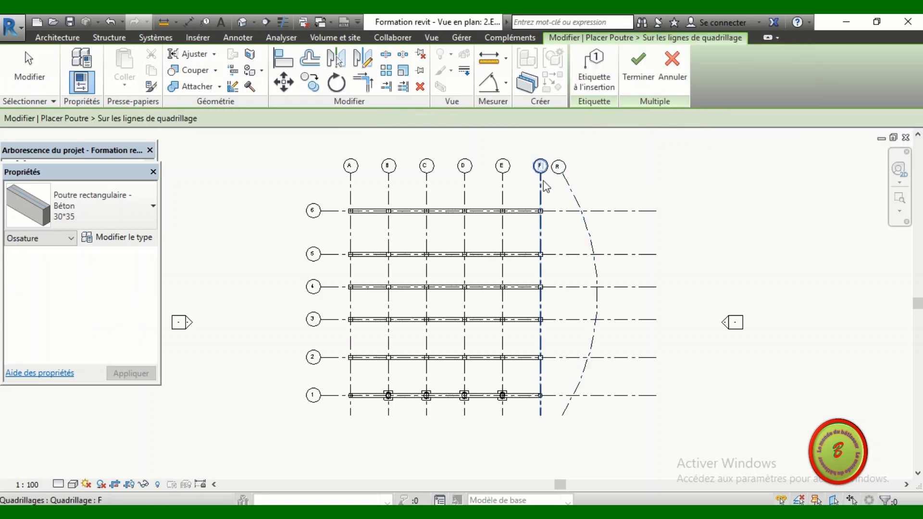
pyautogui.scroll(2, 543, 180)
pyautogui.moveTo(549, 138); pyautogui.dragTo(199, 177)
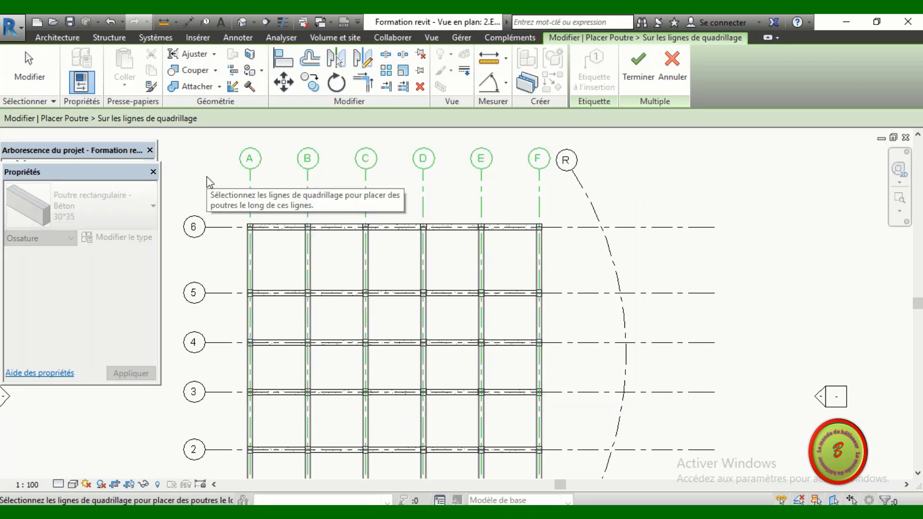
pyautogui.click(642, 77)
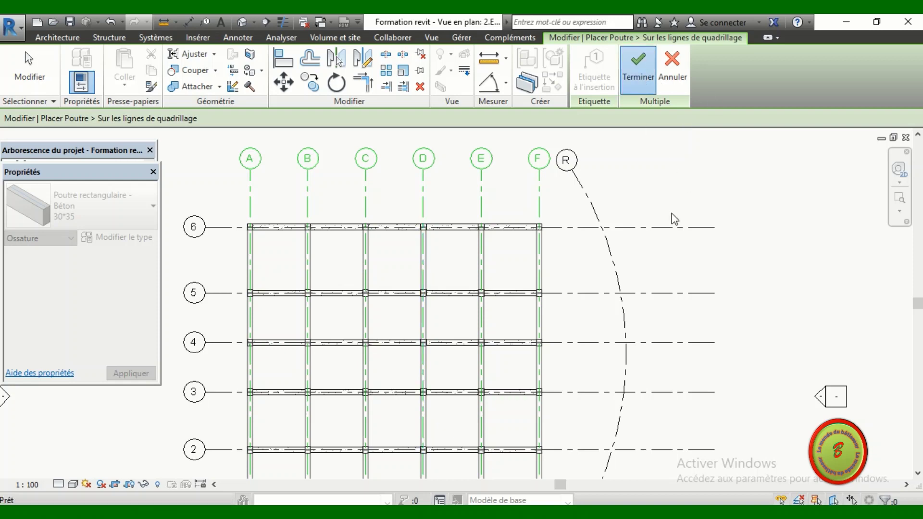
pyautogui.scroll(3, 421, 430)
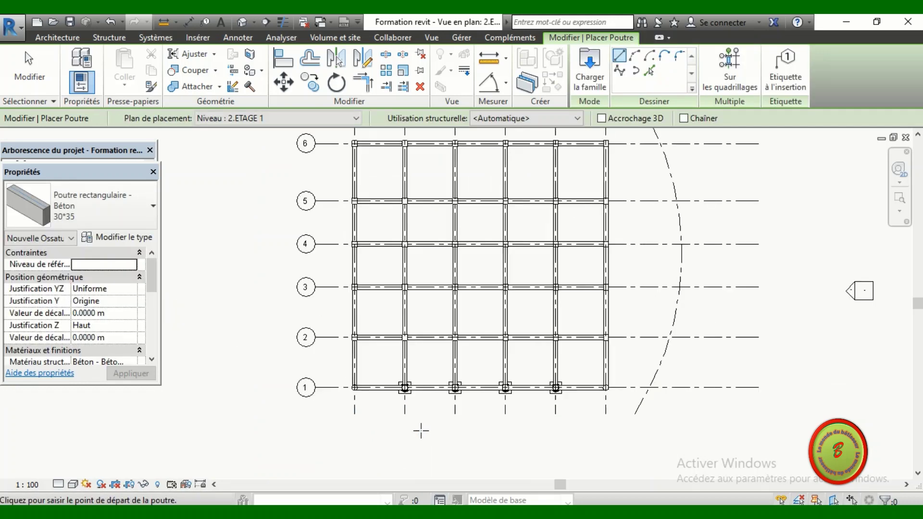
pyautogui.scroll(-1, 421, 430)
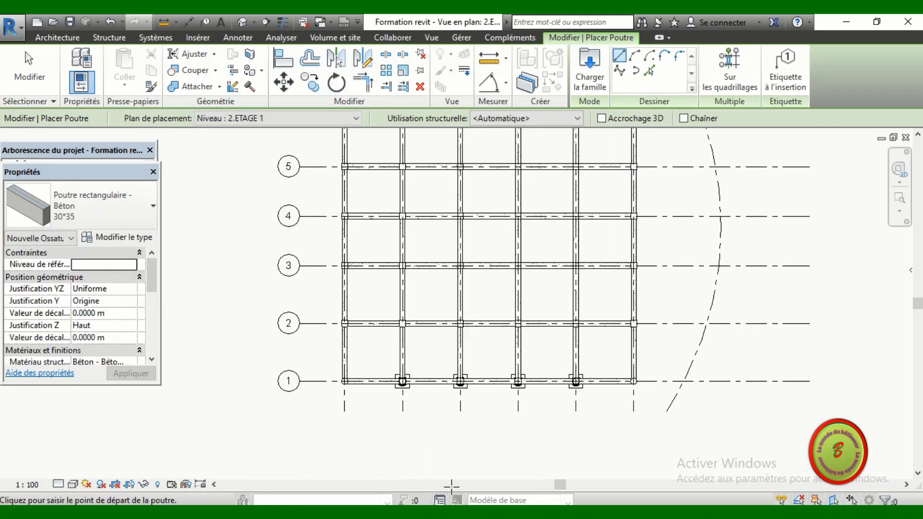
# Leave beam placement, inspect the 2.ETAGE 1 beams in the Est elevation, and open the Nord elevation.
pyautogui.click(87, 156)
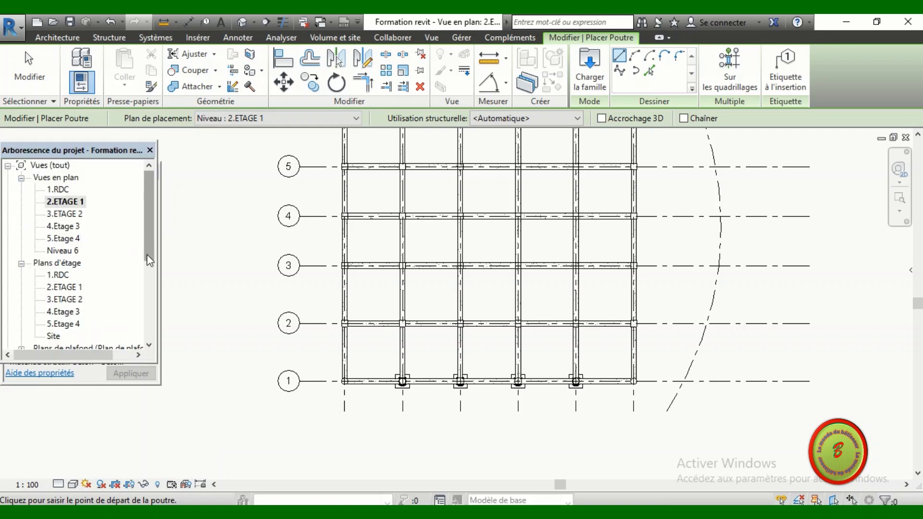
pyautogui.moveTo(146, 241); pyautogui.dragTo(147, 321)
pyautogui.press('Escape')
pyautogui.doubleClick(52, 227)
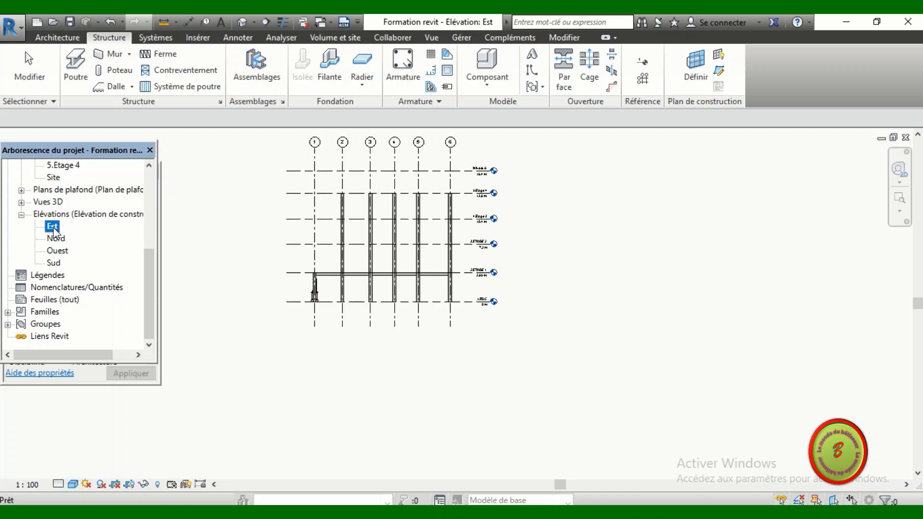
pyautogui.scroll(4, 341, 279)
pyautogui.scroll(2, 341, 278)
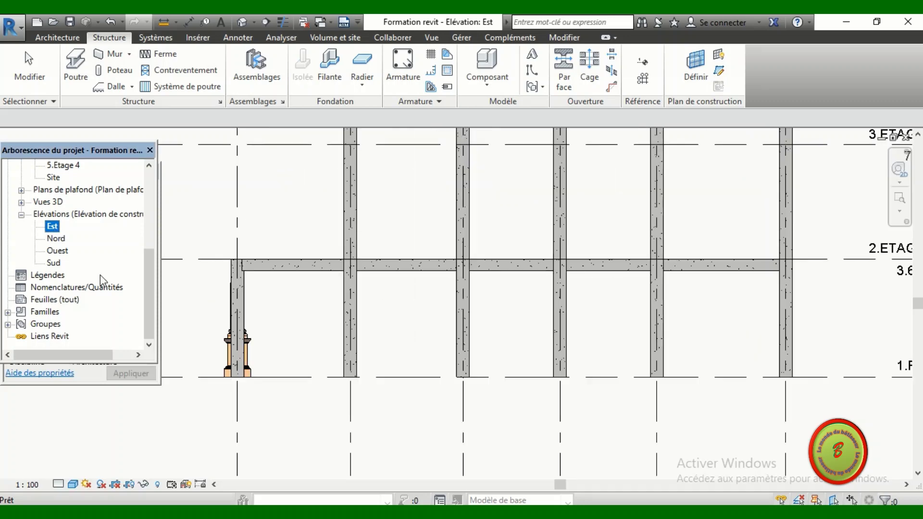
pyautogui.doubleClick(60, 239)
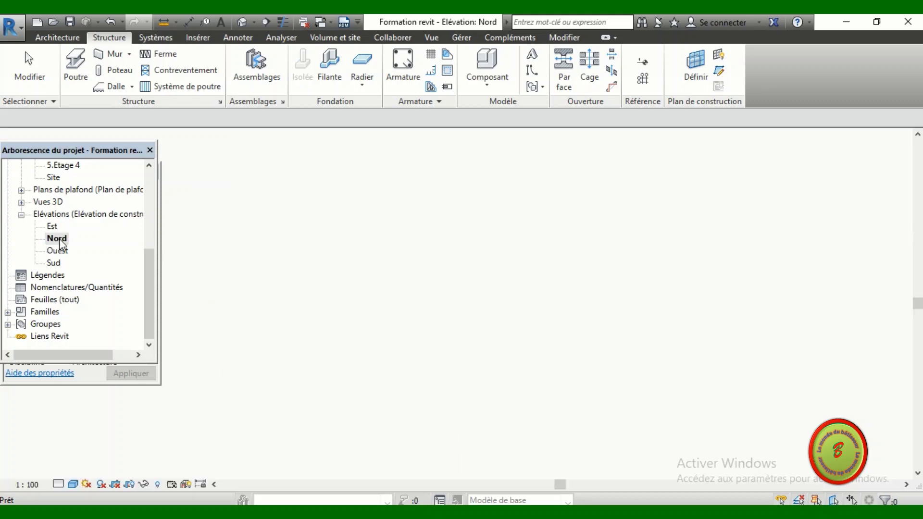
# Examine the 2.ETAGE 1 beams between the columns in the Nord elevation, selecting the first two beam spans.
pyautogui.scroll(5, 332, 287)
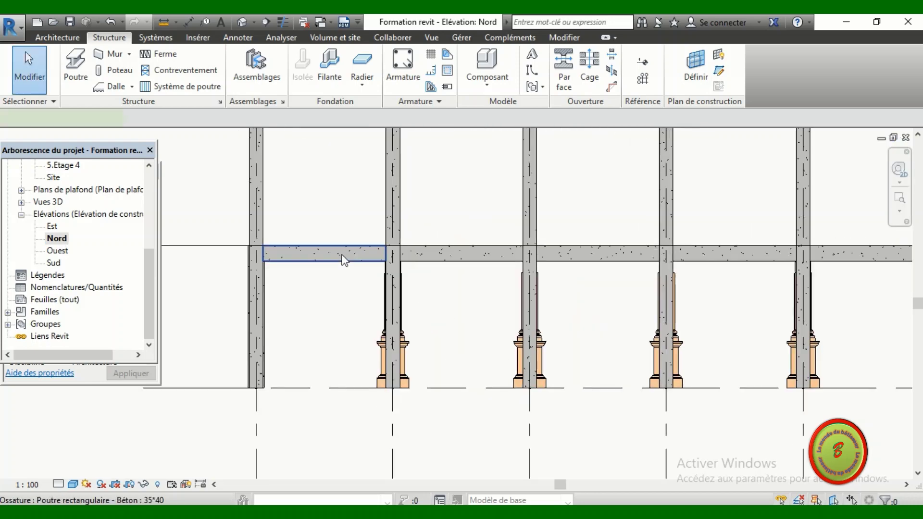
pyautogui.click(338, 259)
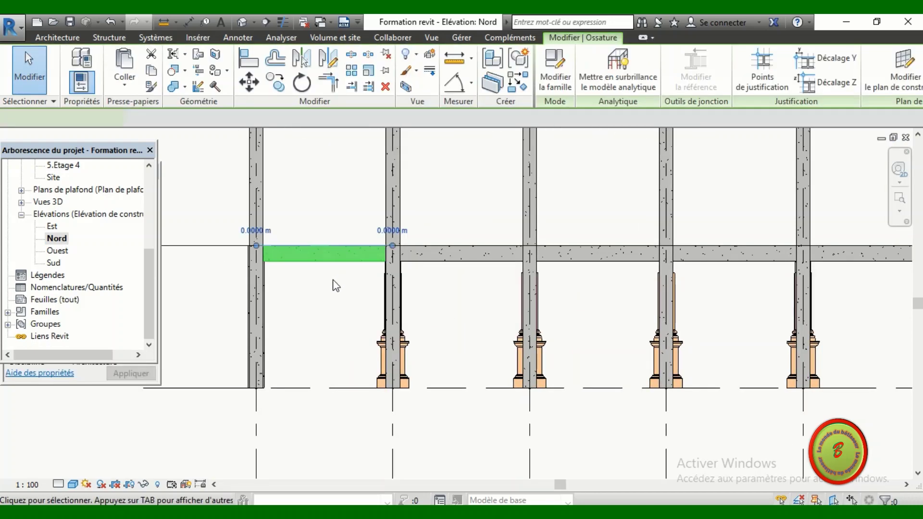
pyautogui.click(443, 262)
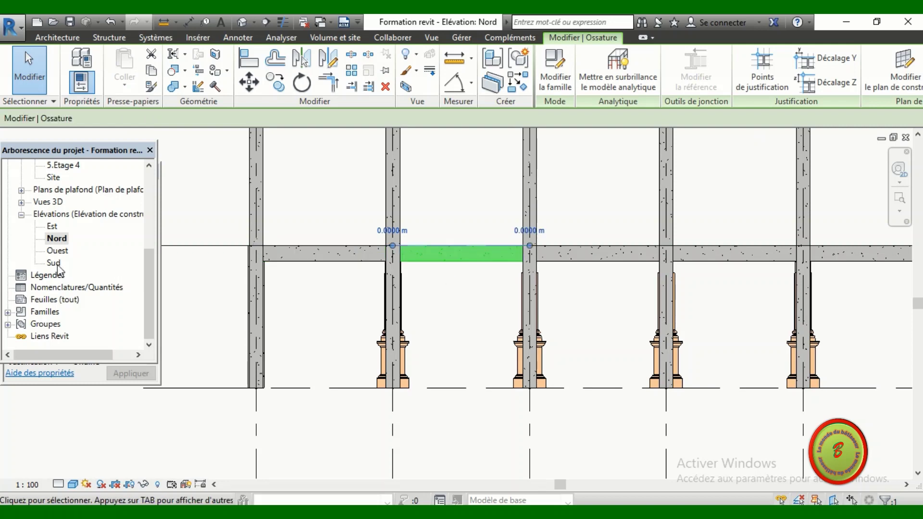
# Open the {3D} view and inspect the beam grid on 2.ETAGE 1, both close up and as a whole.
pyautogui.scroll(2, 58, 248)
pyautogui.click(35, 228)
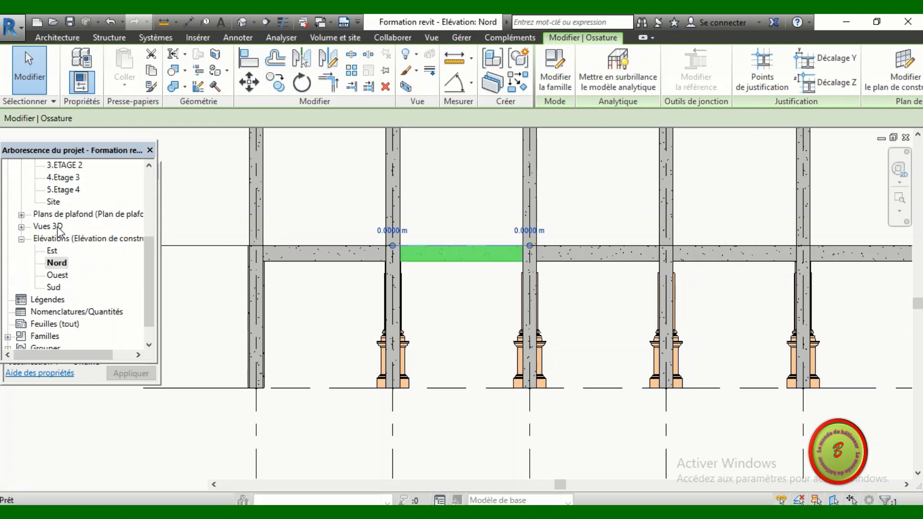
pyautogui.click(22, 228)
pyautogui.click(57, 239)
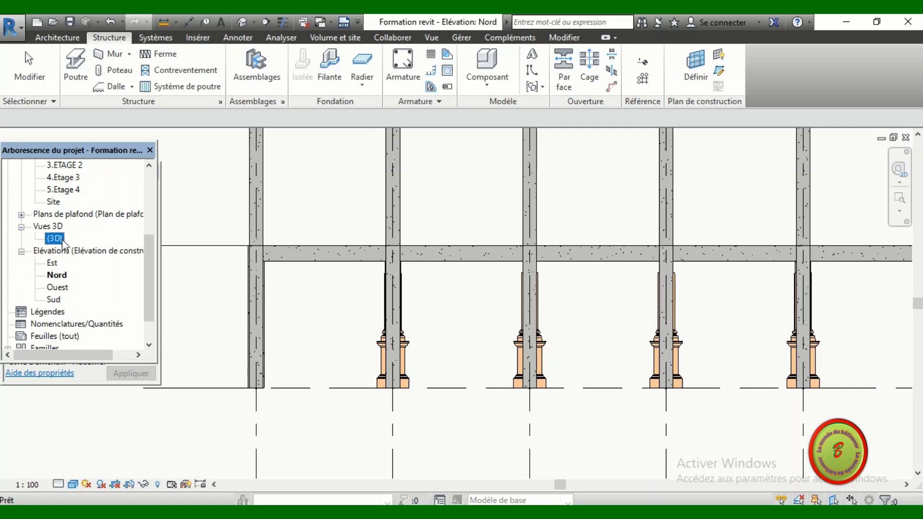
pyautogui.doubleClick(59, 240)
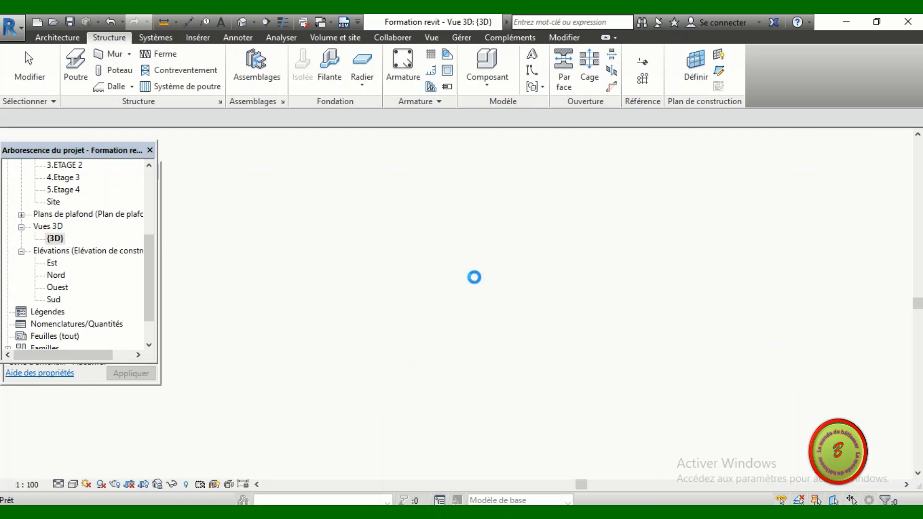
pyautogui.click(337, 257)
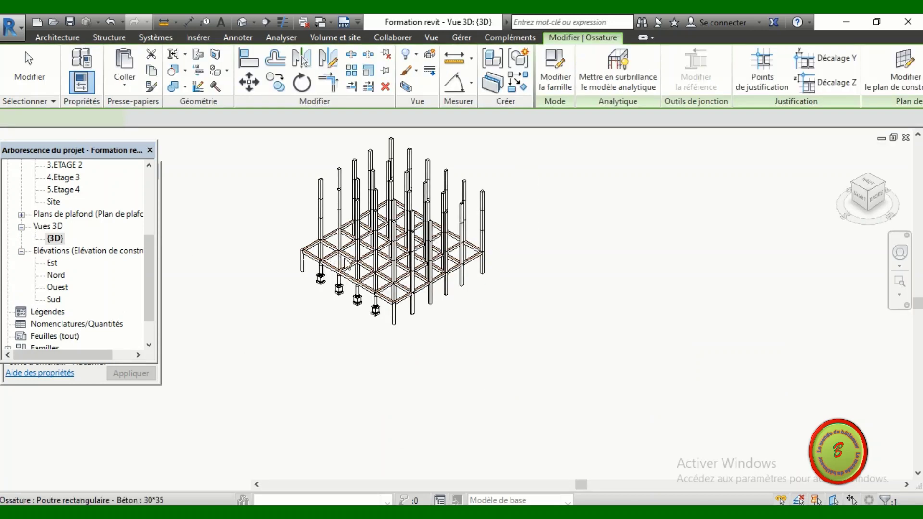
pyautogui.scroll(2, 346, 262)
pyautogui.scroll(5, 358, 271)
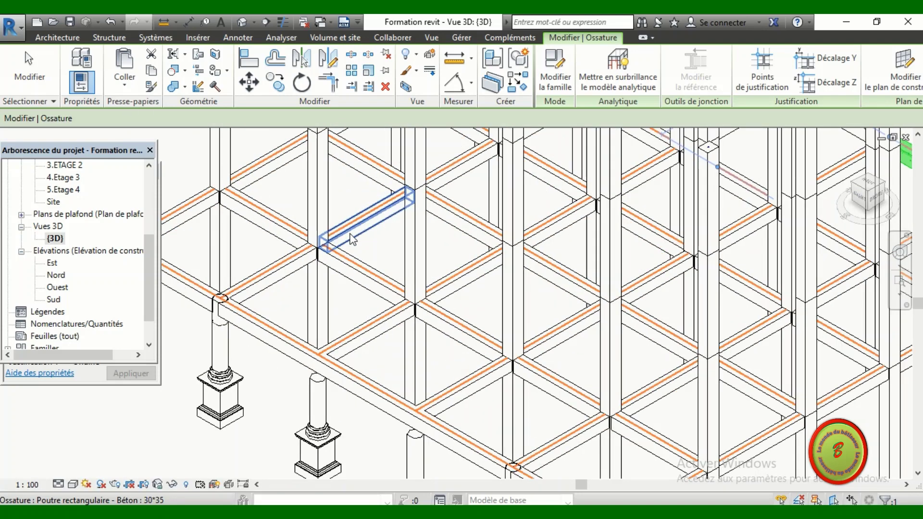
pyautogui.scroll(-5, 374, 240)
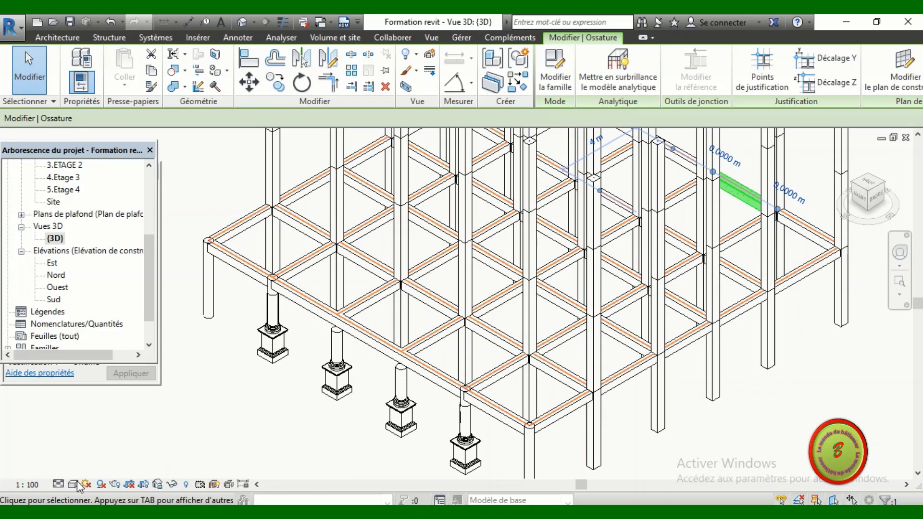
# Set the 3D view's visual style to Couleurs uniformes and examine the beams above the pedestal columns.
pyautogui.click(74, 485)
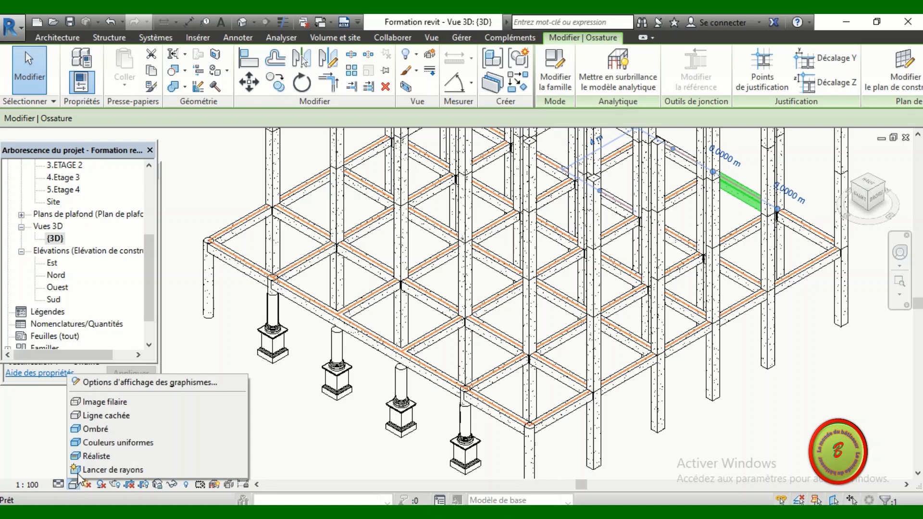
pyautogui.click(103, 442)
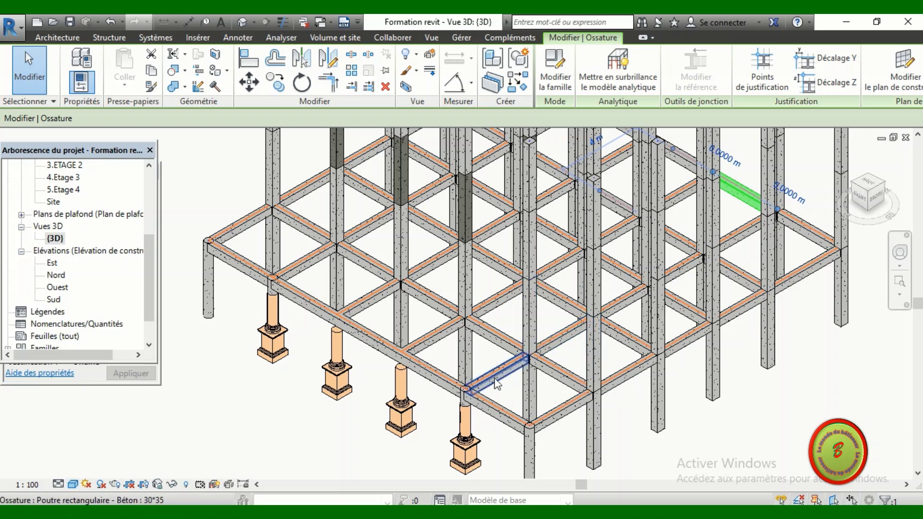
pyautogui.scroll(2, 339, 346)
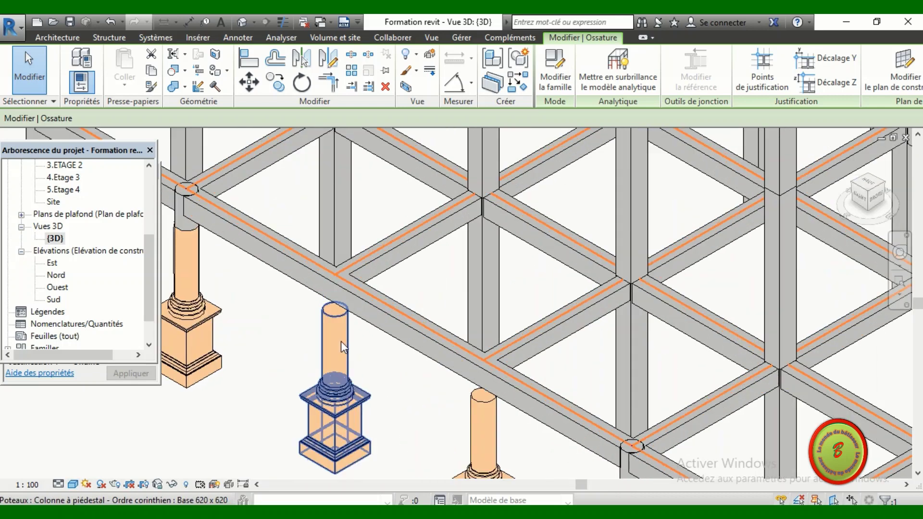
pyautogui.scroll(2, 341, 341)
pyautogui.scroll(-5, 480, 357)
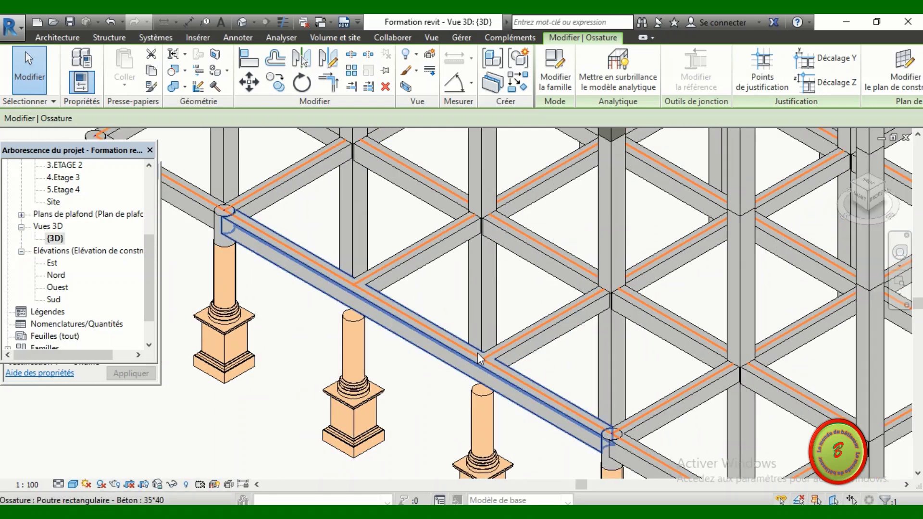
pyautogui.scroll(5, 480, 357)
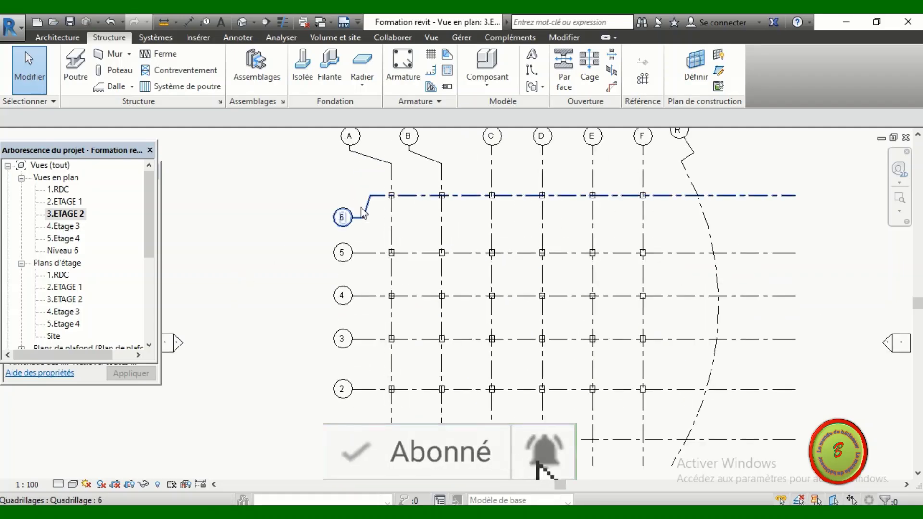
# Start beam placement in the 3.ETAGE 2 plan, open the 30*35 beam's type properties and check the available families.
pyautogui.scroll(2, 365, 210)
pyautogui.click(70, 80)
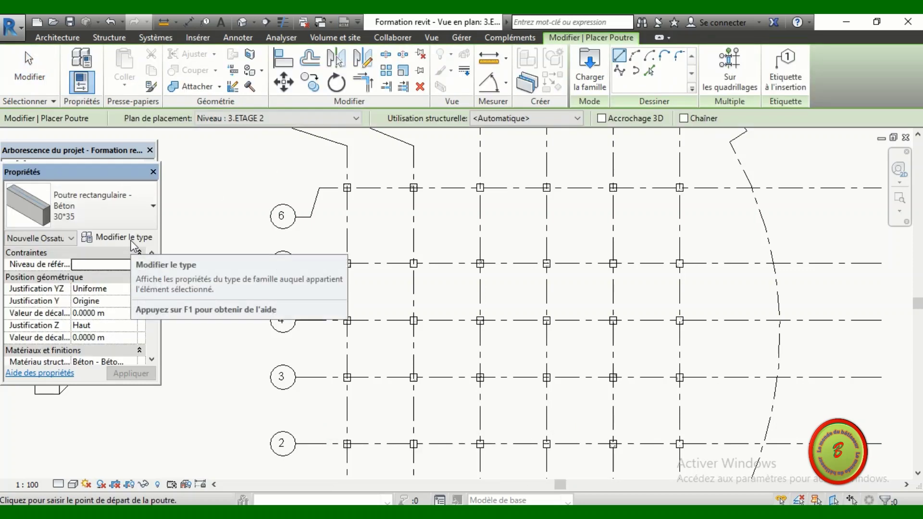
pyautogui.click(134, 245)
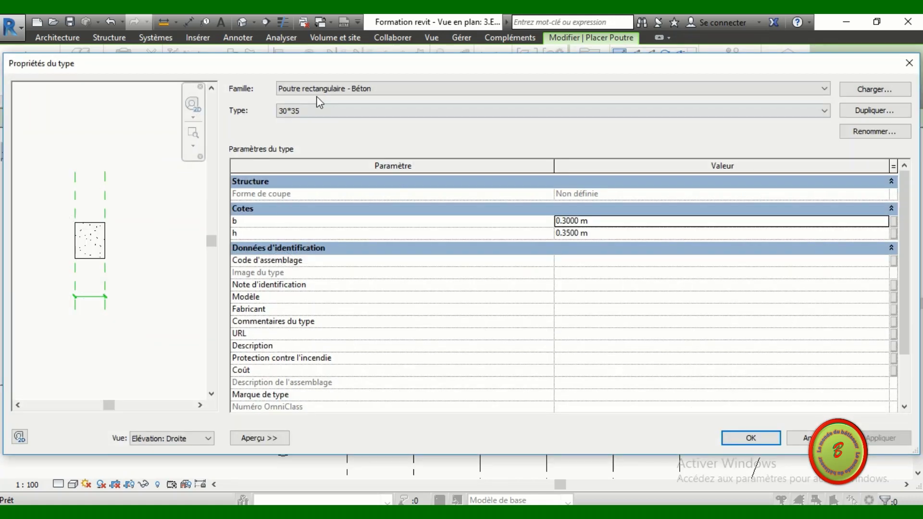
pyautogui.click(423, 90)
pyautogui.click(423, 90)
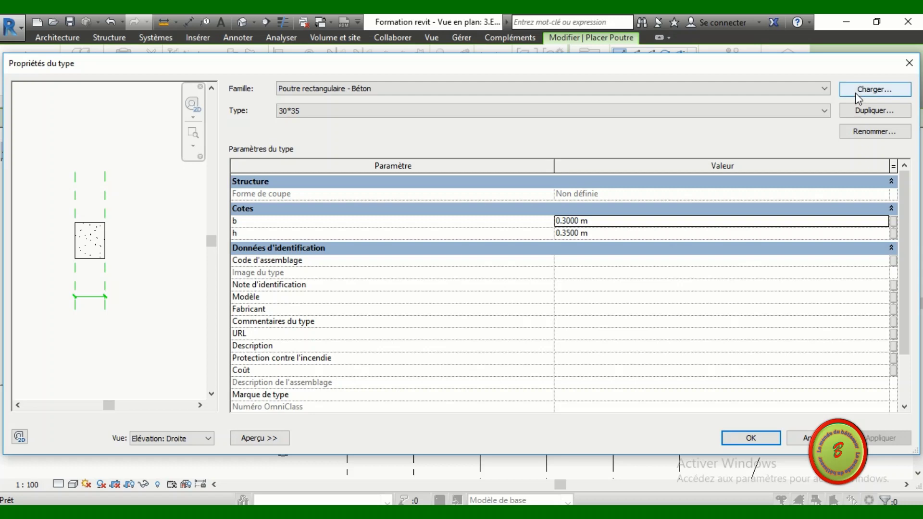
pyautogui.click(823, 95)
pyautogui.click(826, 99)
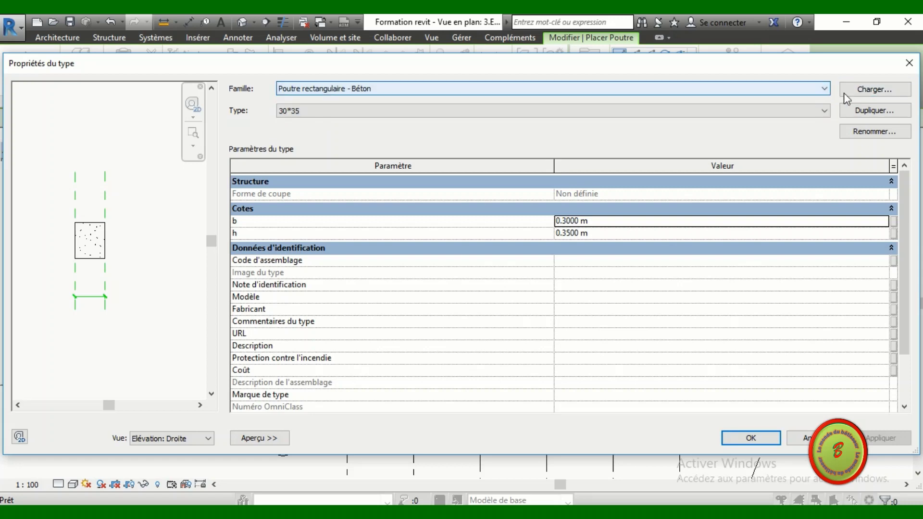
# Start loading a beam family and browse the France library to the Béton folder inside Structure and Ossature.
pyautogui.click(864, 90)
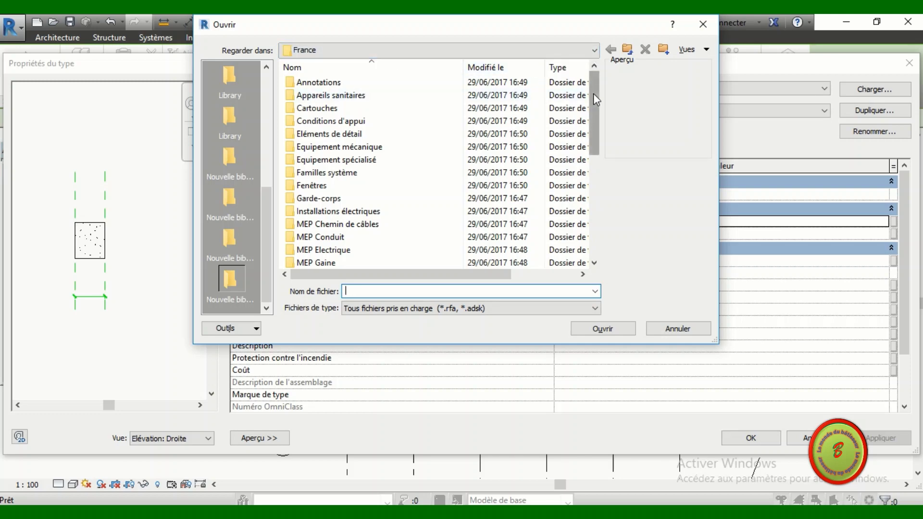
pyautogui.moveTo(594, 95); pyautogui.dragTo(597, 202)
pyautogui.click(327, 241)
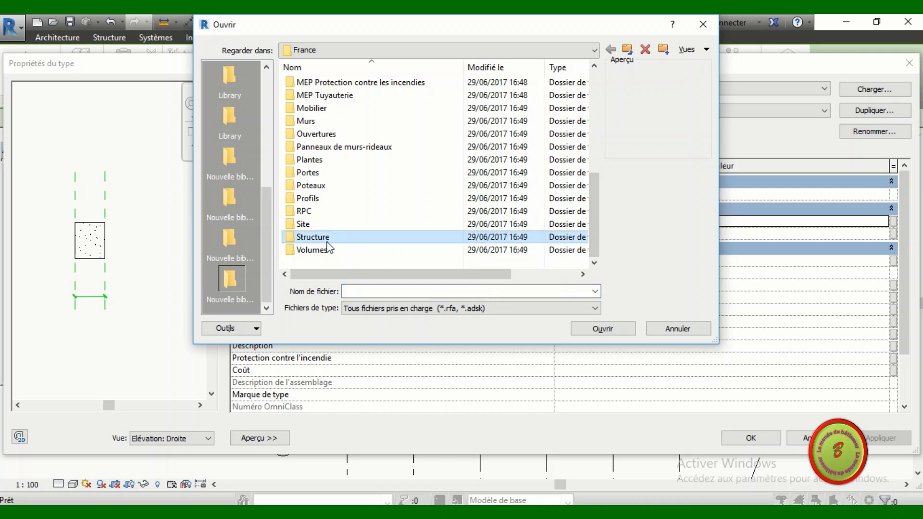
pyautogui.doubleClick(331, 240)
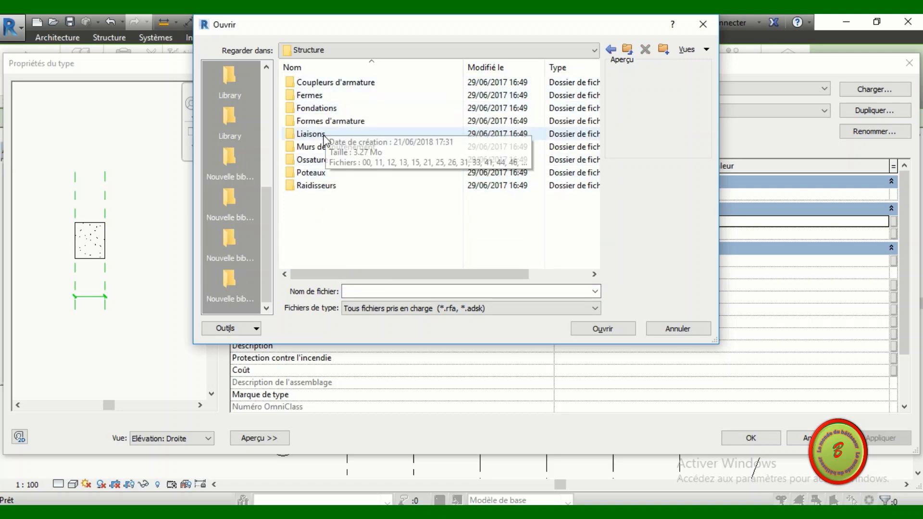
pyautogui.doubleClick(321, 161)
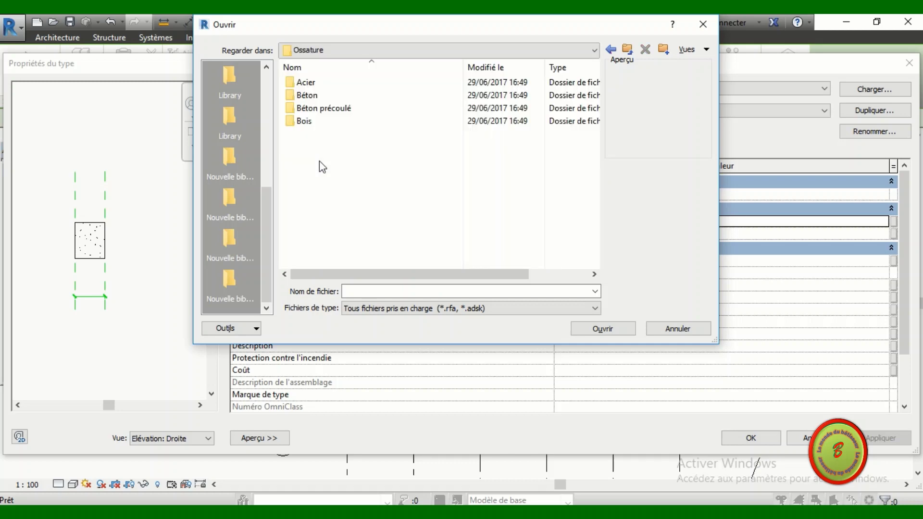
pyautogui.doubleClick(312, 96)
# Preview the concrete framing families, load Poutre rectangulaire - Béton, and accept the type properties.
pyautogui.click(331, 83)
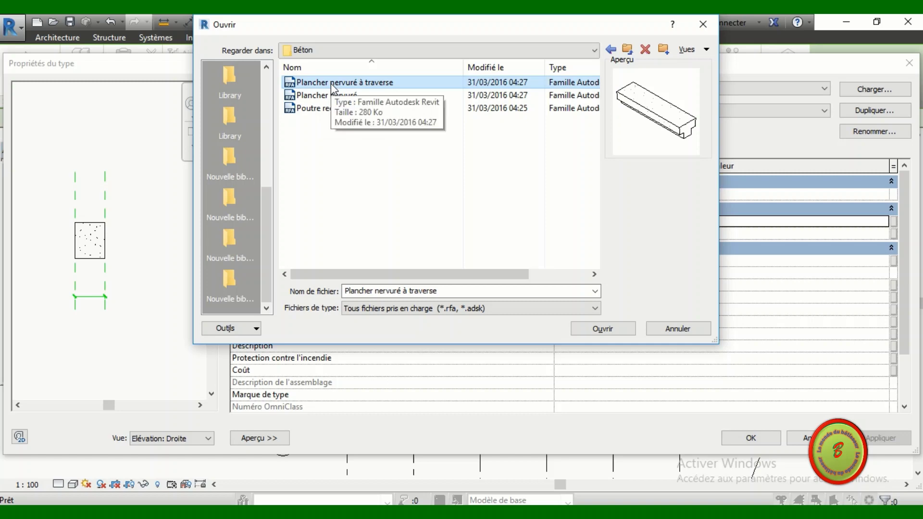
pyautogui.click(356, 98)
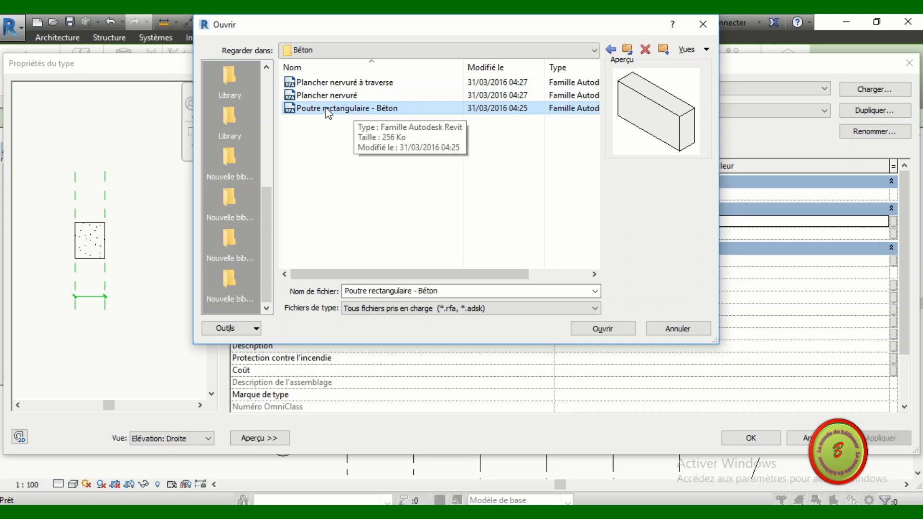
pyautogui.click(606, 328)
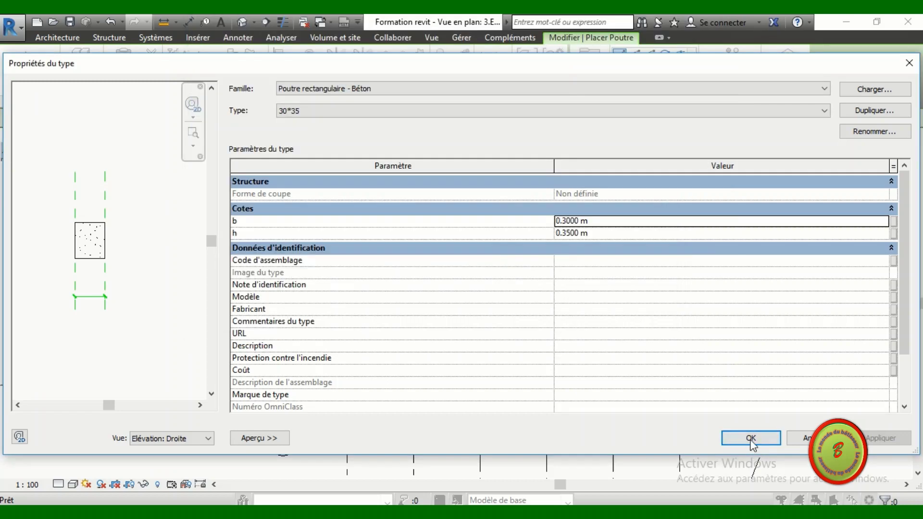
pyautogui.click(751, 438)
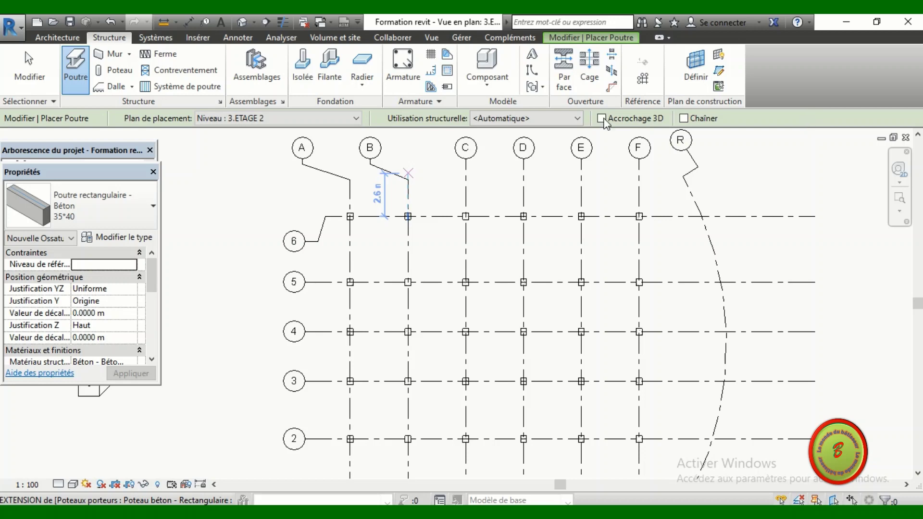
# Prepare 35*40 beams with Niveau : 3.ETAGE 2 as the placement plane and Primary as the structural usage.
pyautogui.click(356, 119)
pyautogui.click(356, 119)
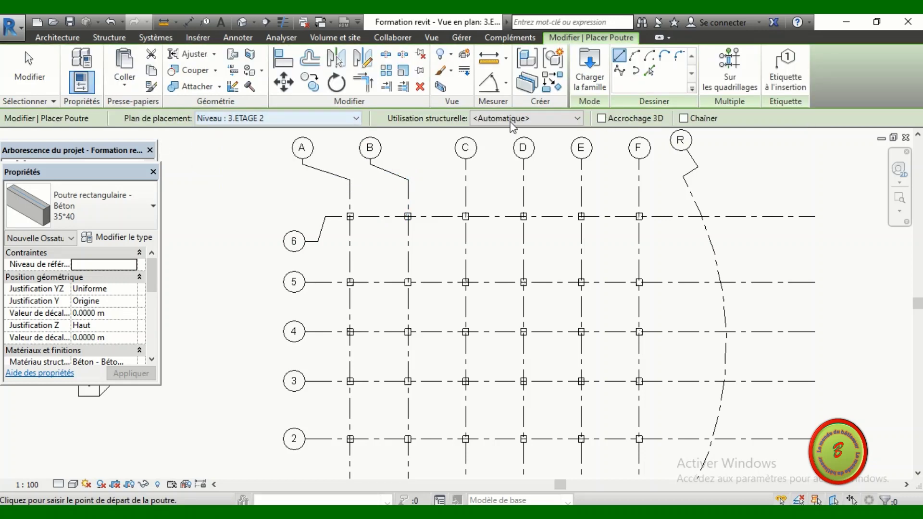
pyautogui.click(577, 119)
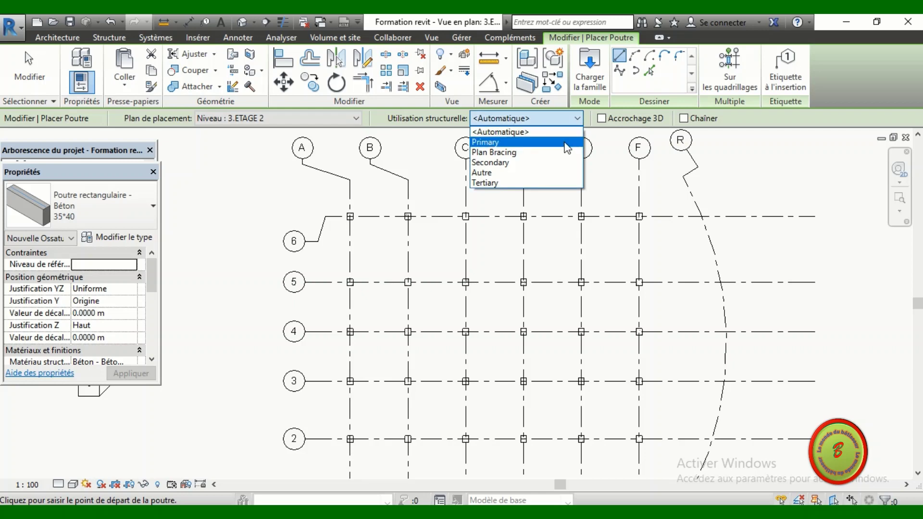
pyautogui.click(566, 144)
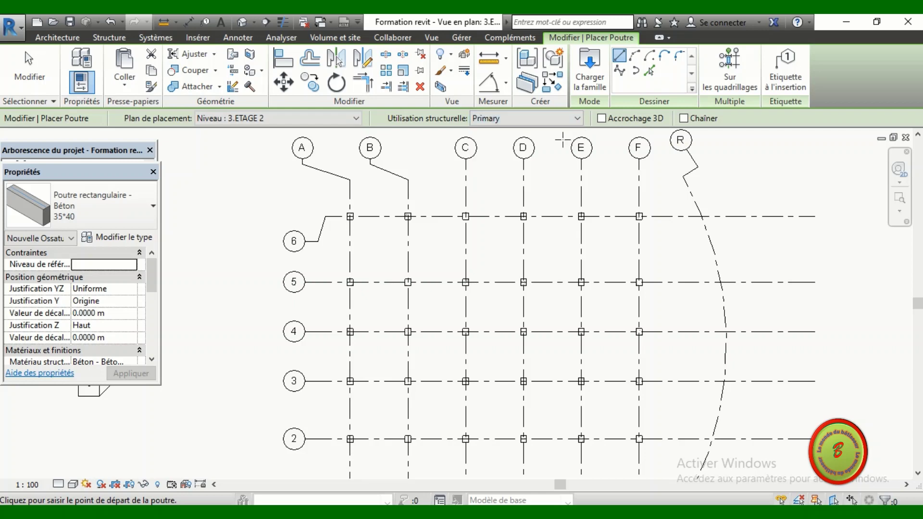
# Place 35*40 beams along grid lines 1 to 6 at once with the on-grids option and finish the placement.
pyautogui.scroll(-2, 404, 186)
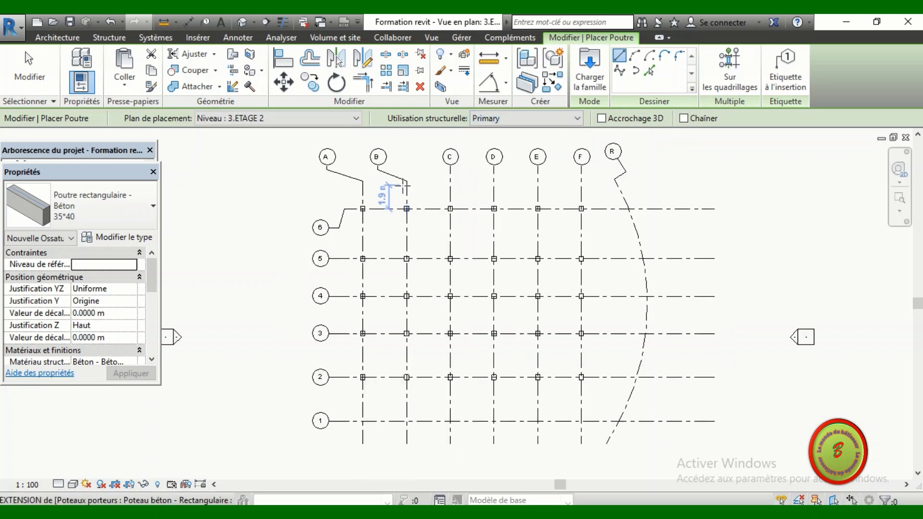
pyautogui.scroll(1, 701, 230)
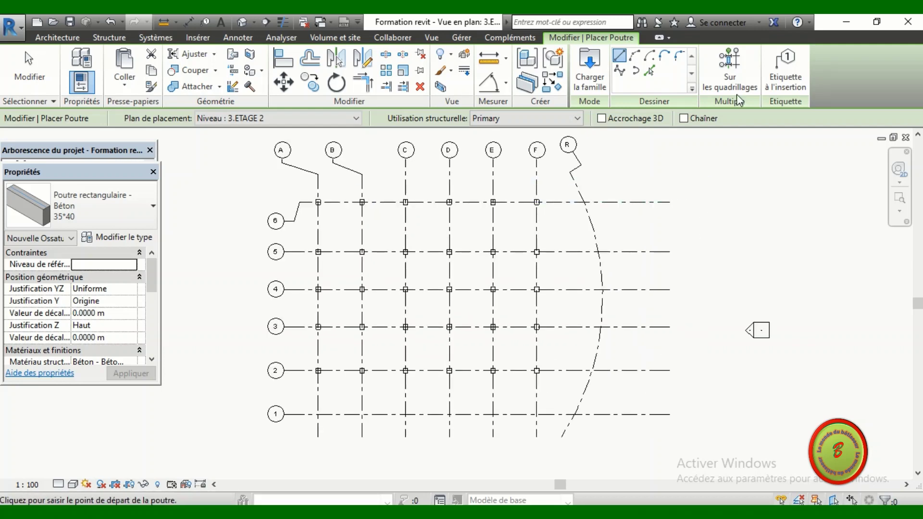
pyautogui.click(730, 72)
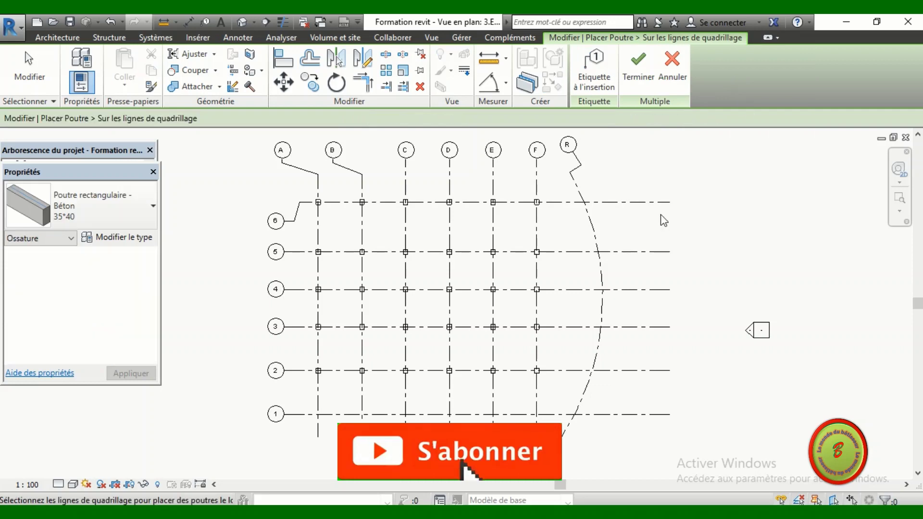
pyautogui.moveTo(679, 174); pyautogui.dragTo(612, 452)
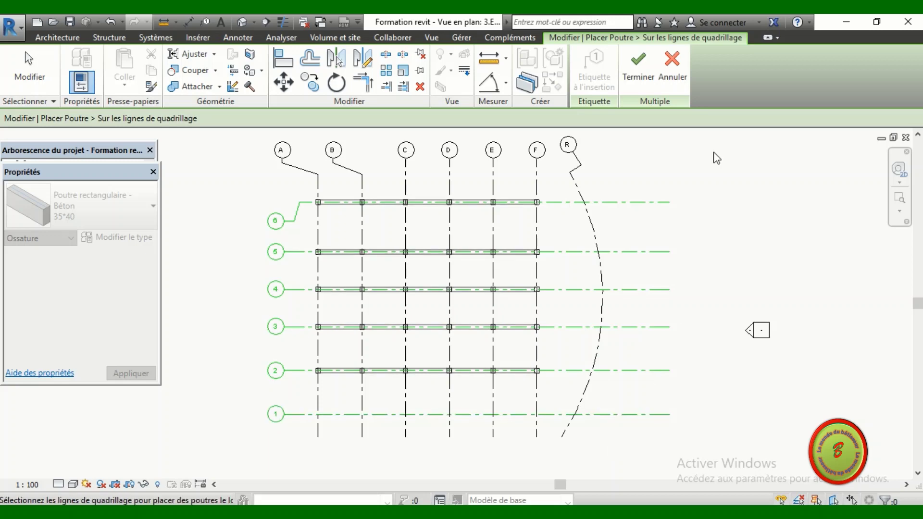
pyautogui.click(644, 90)
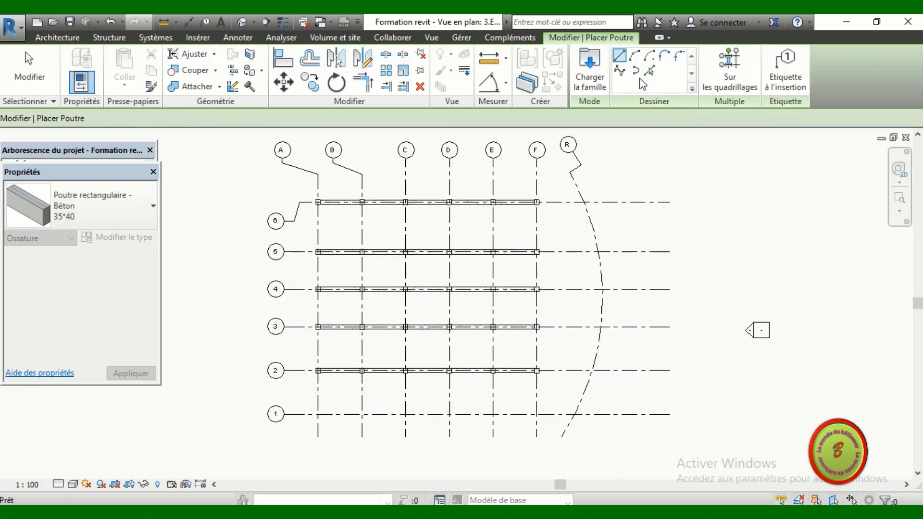